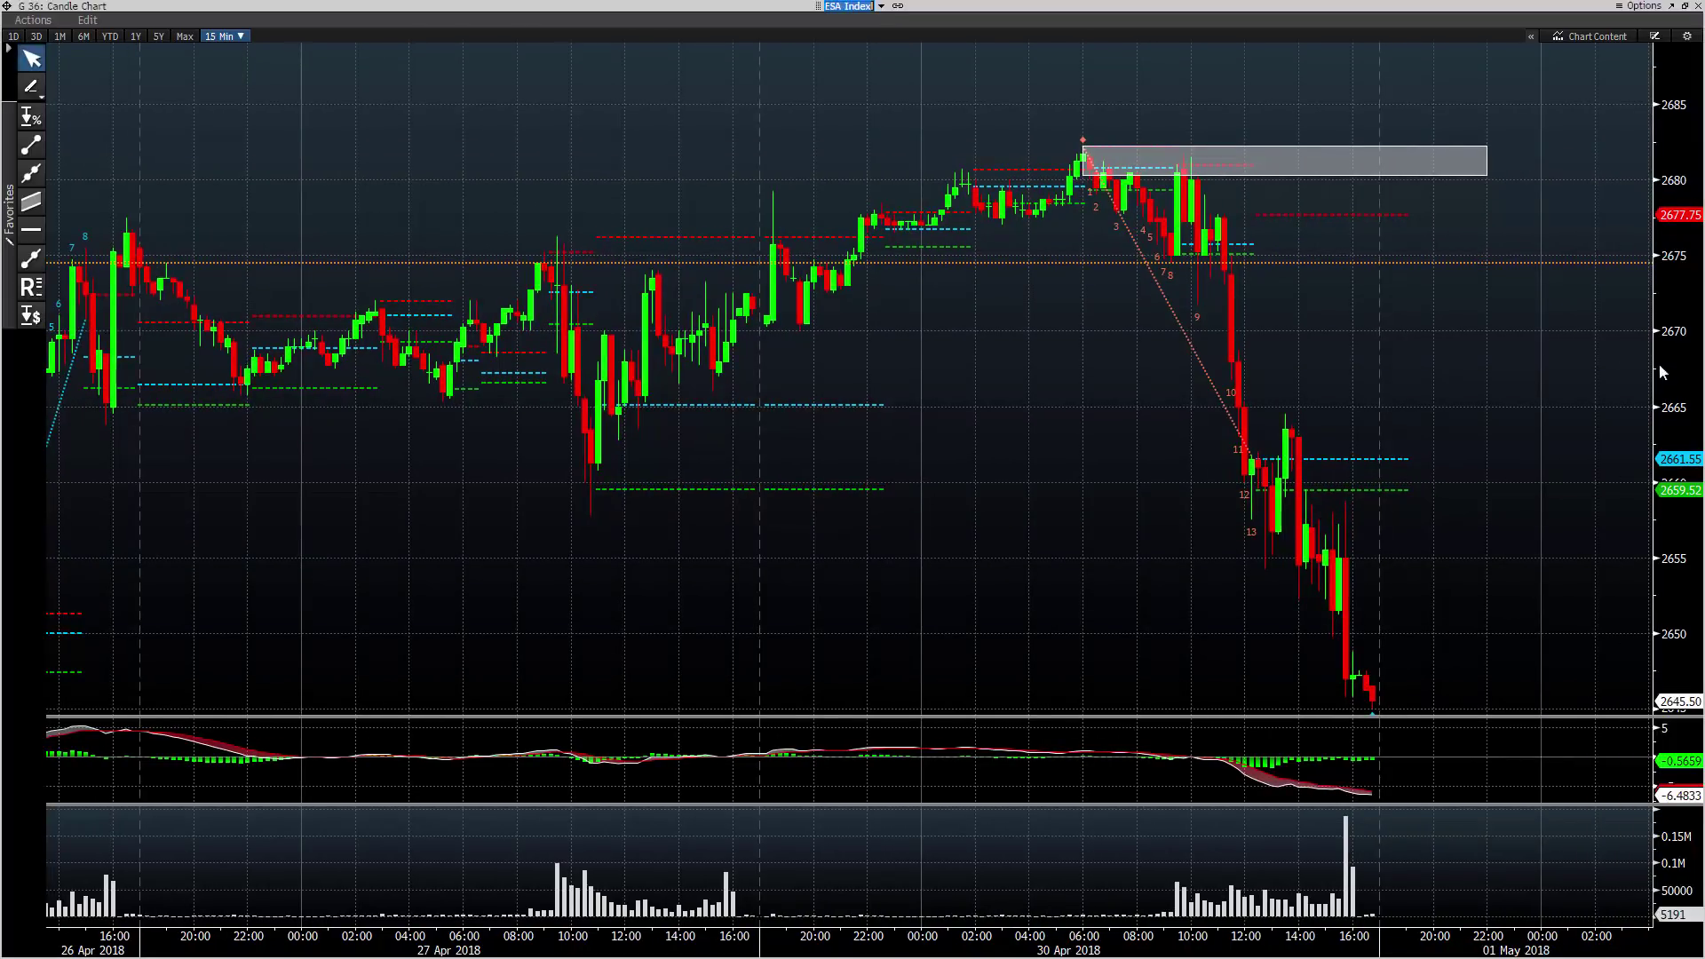
# Hide the drawing tools and examine the 30 April candles around the resistance zone on the ESA Index 15-minute chart.
pyautogui.click(184, 56)
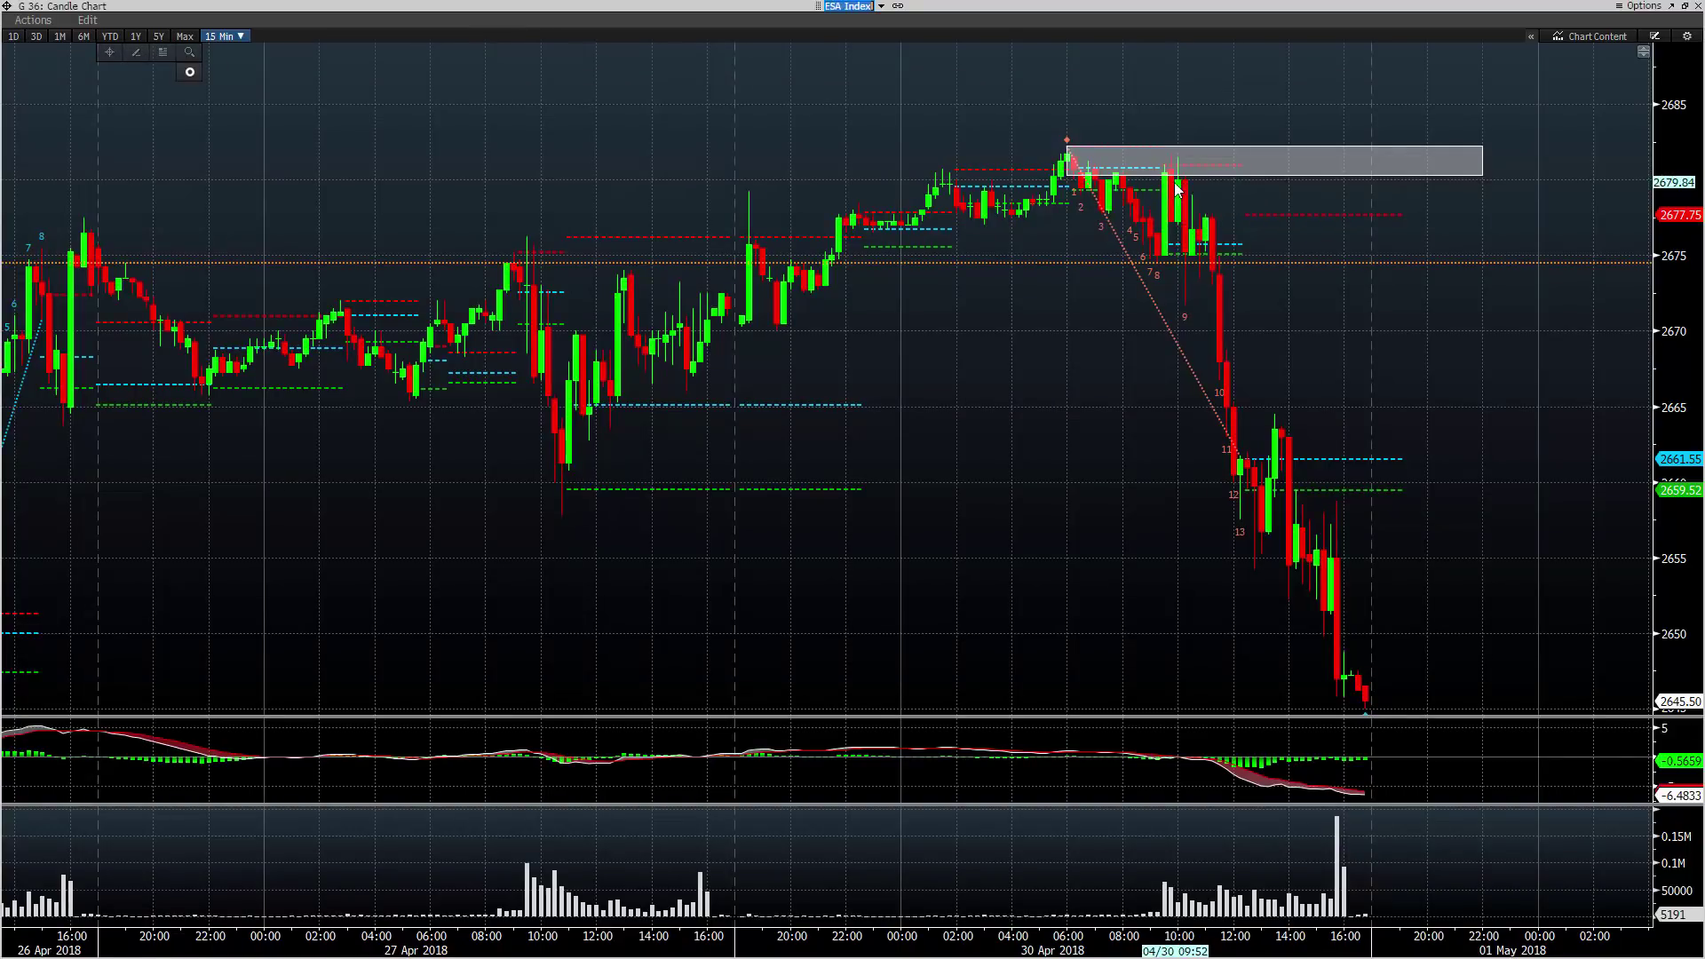
pyautogui.moveTo(1179, 183)
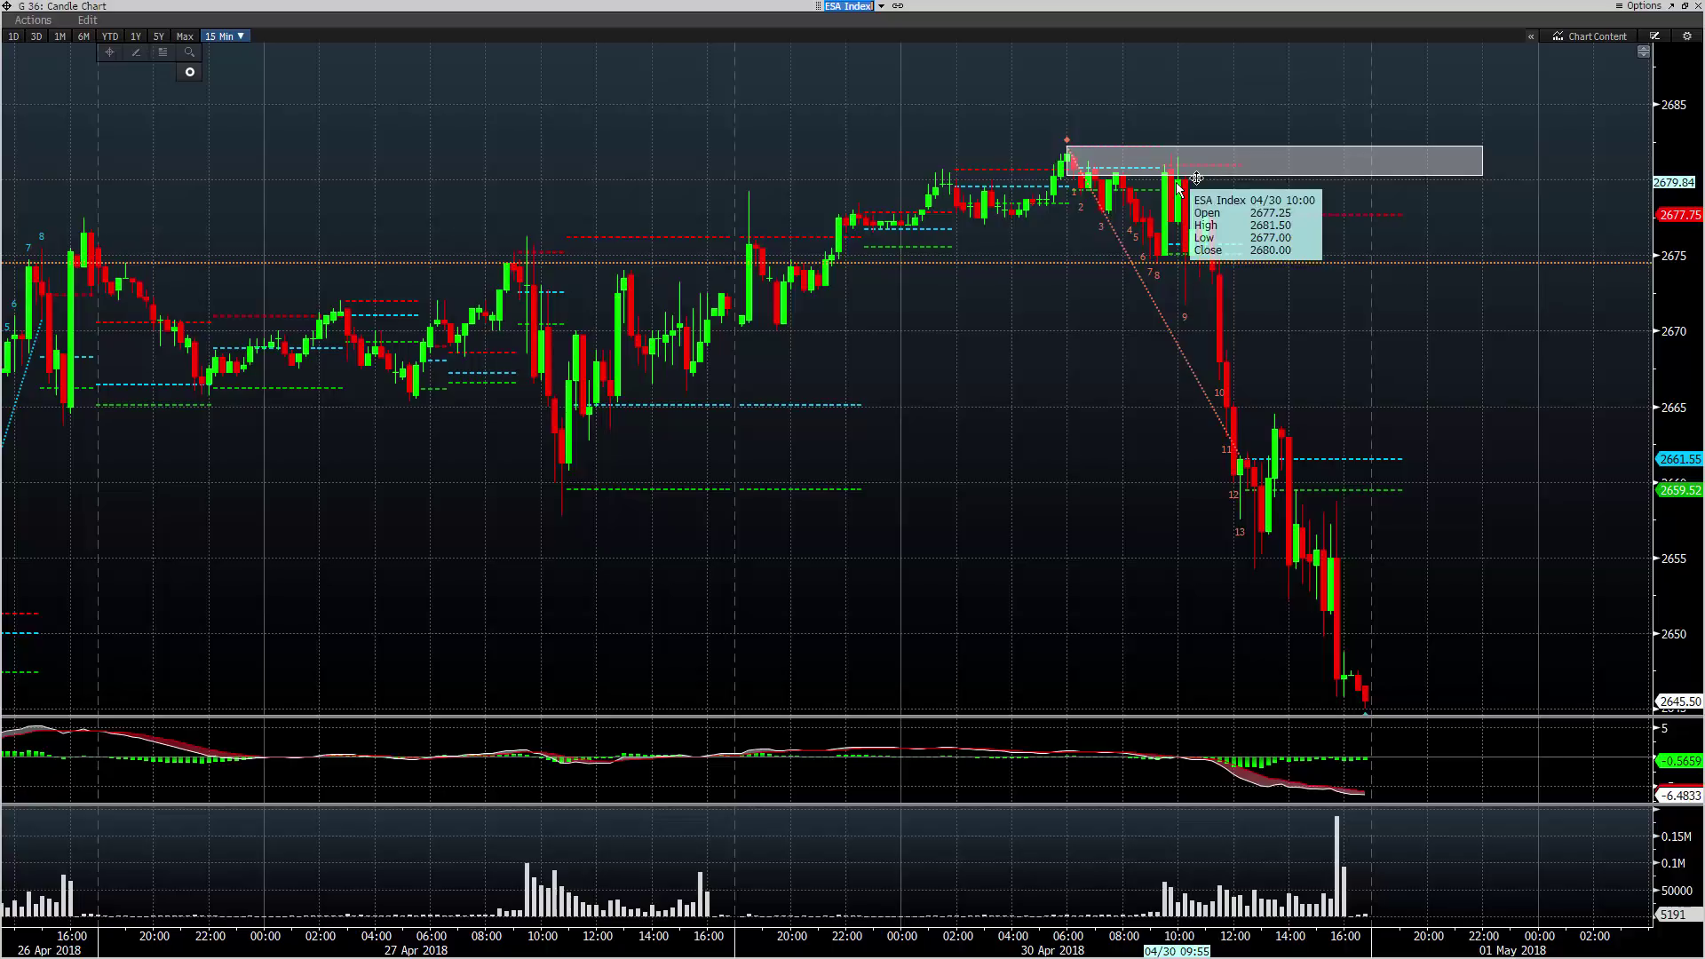
pyautogui.moveTo(1082, 167)
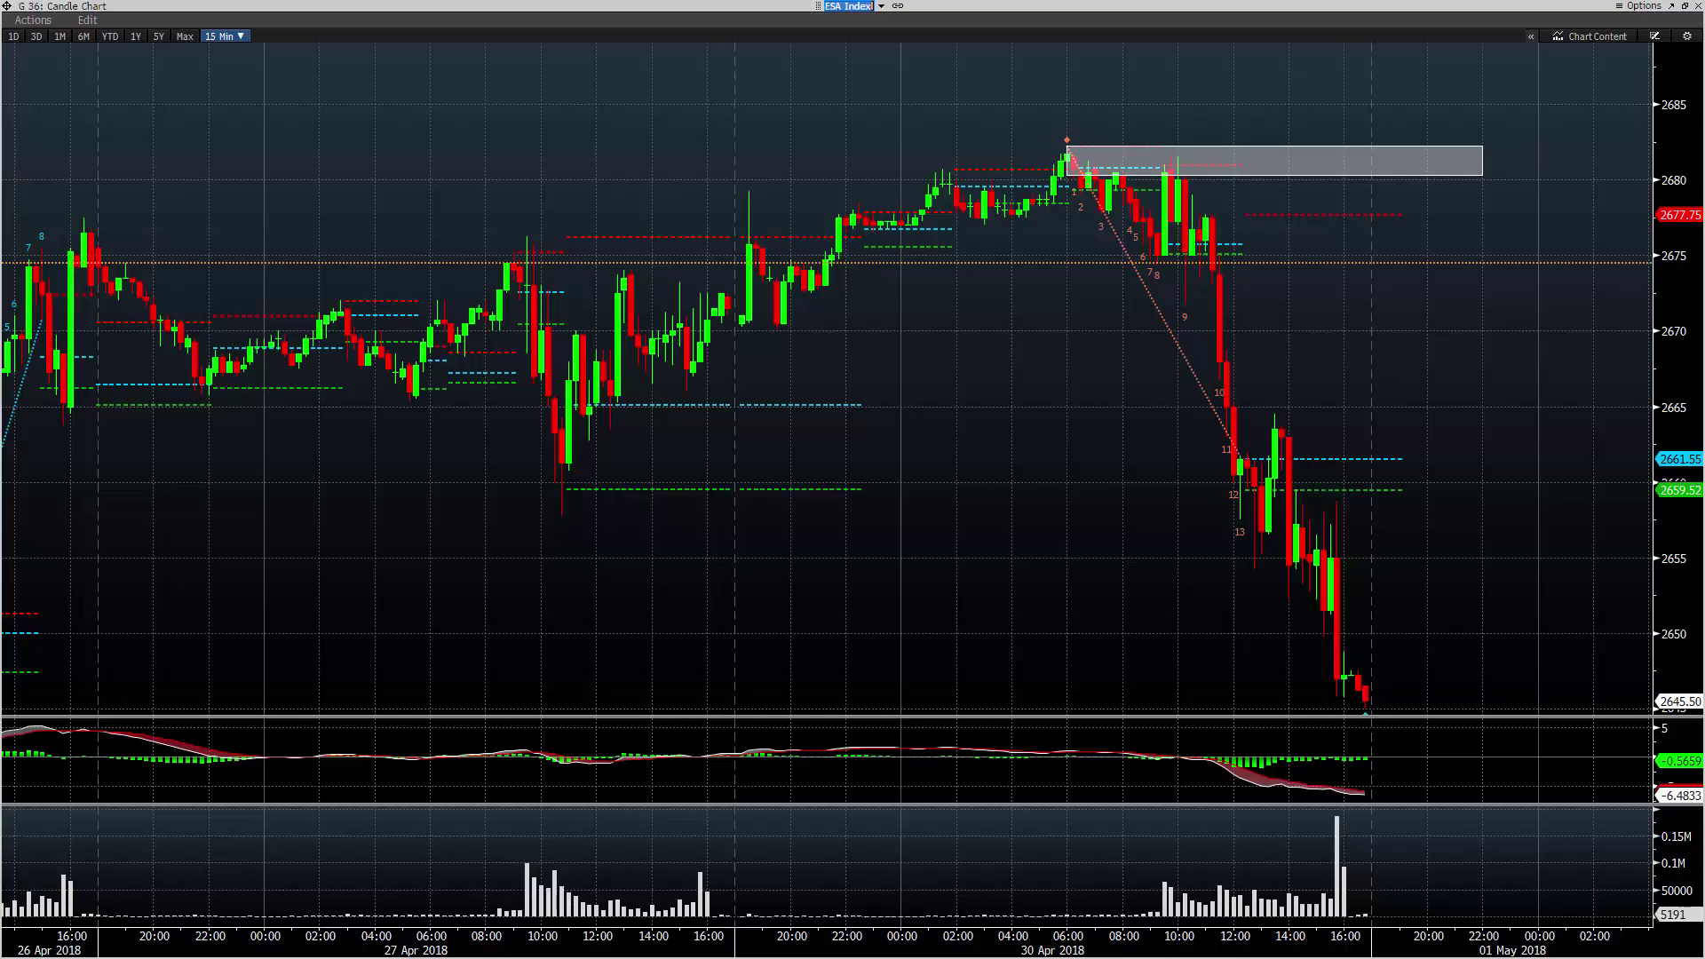
pyautogui.click(1177, 151)
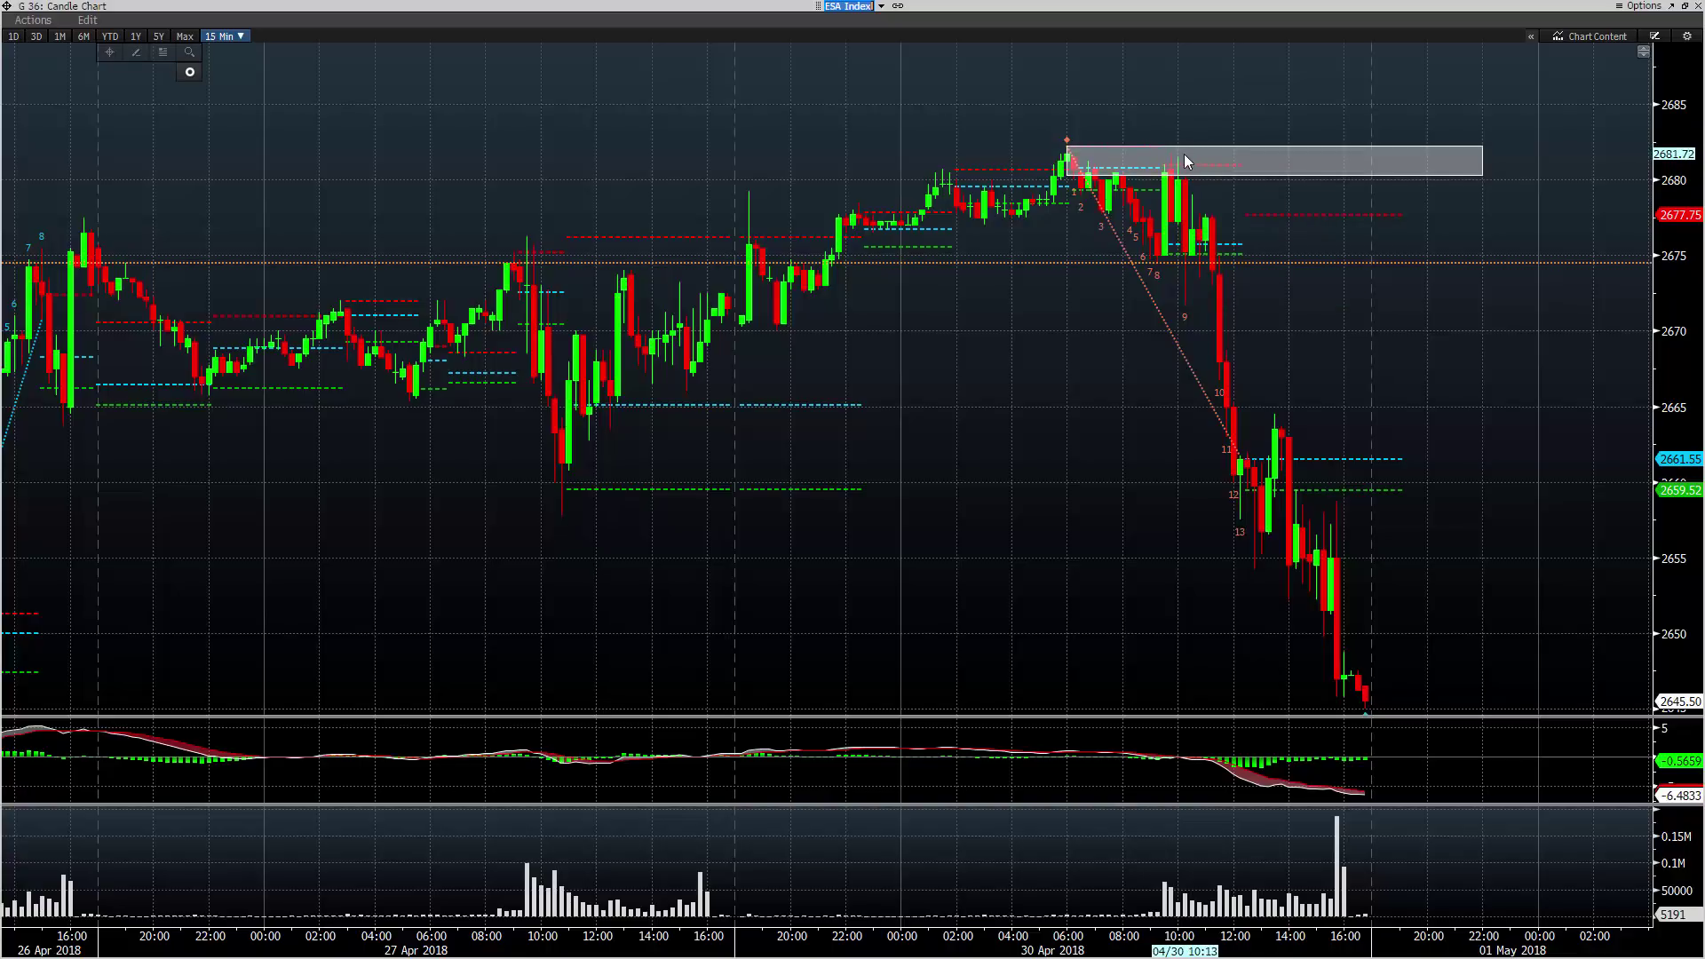
pyautogui.moveTo(1670, 595); pyautogui.dragTo(1529, 533)
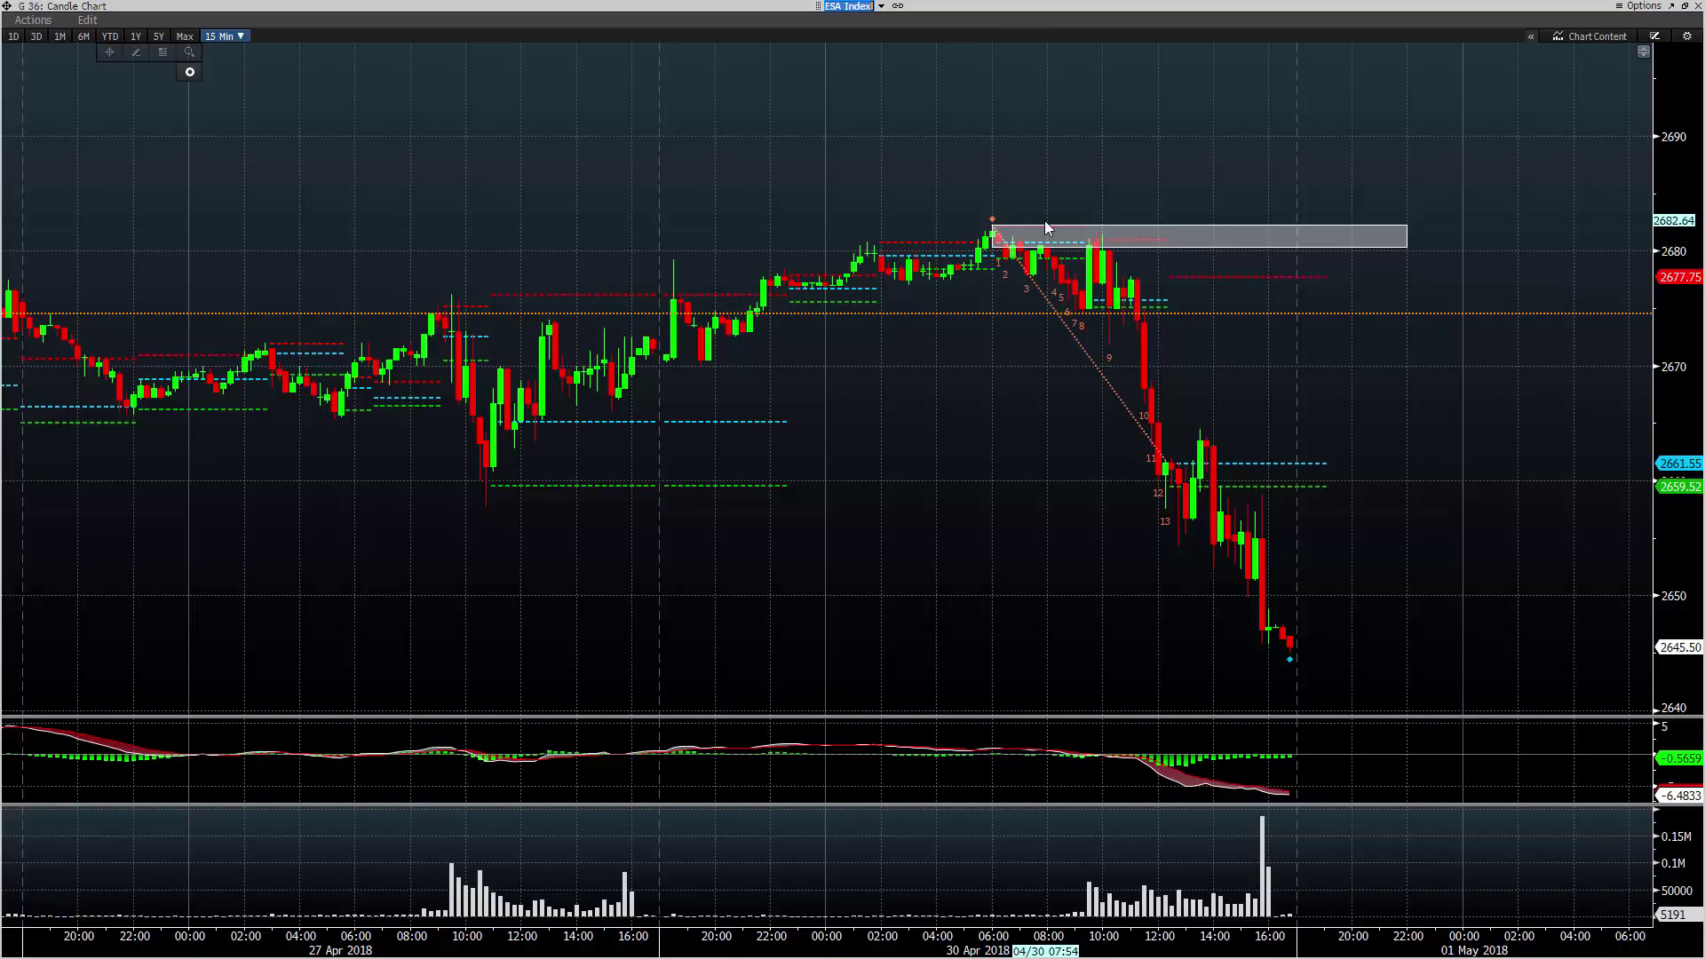
pyautogui.moveTo(1100, 242)
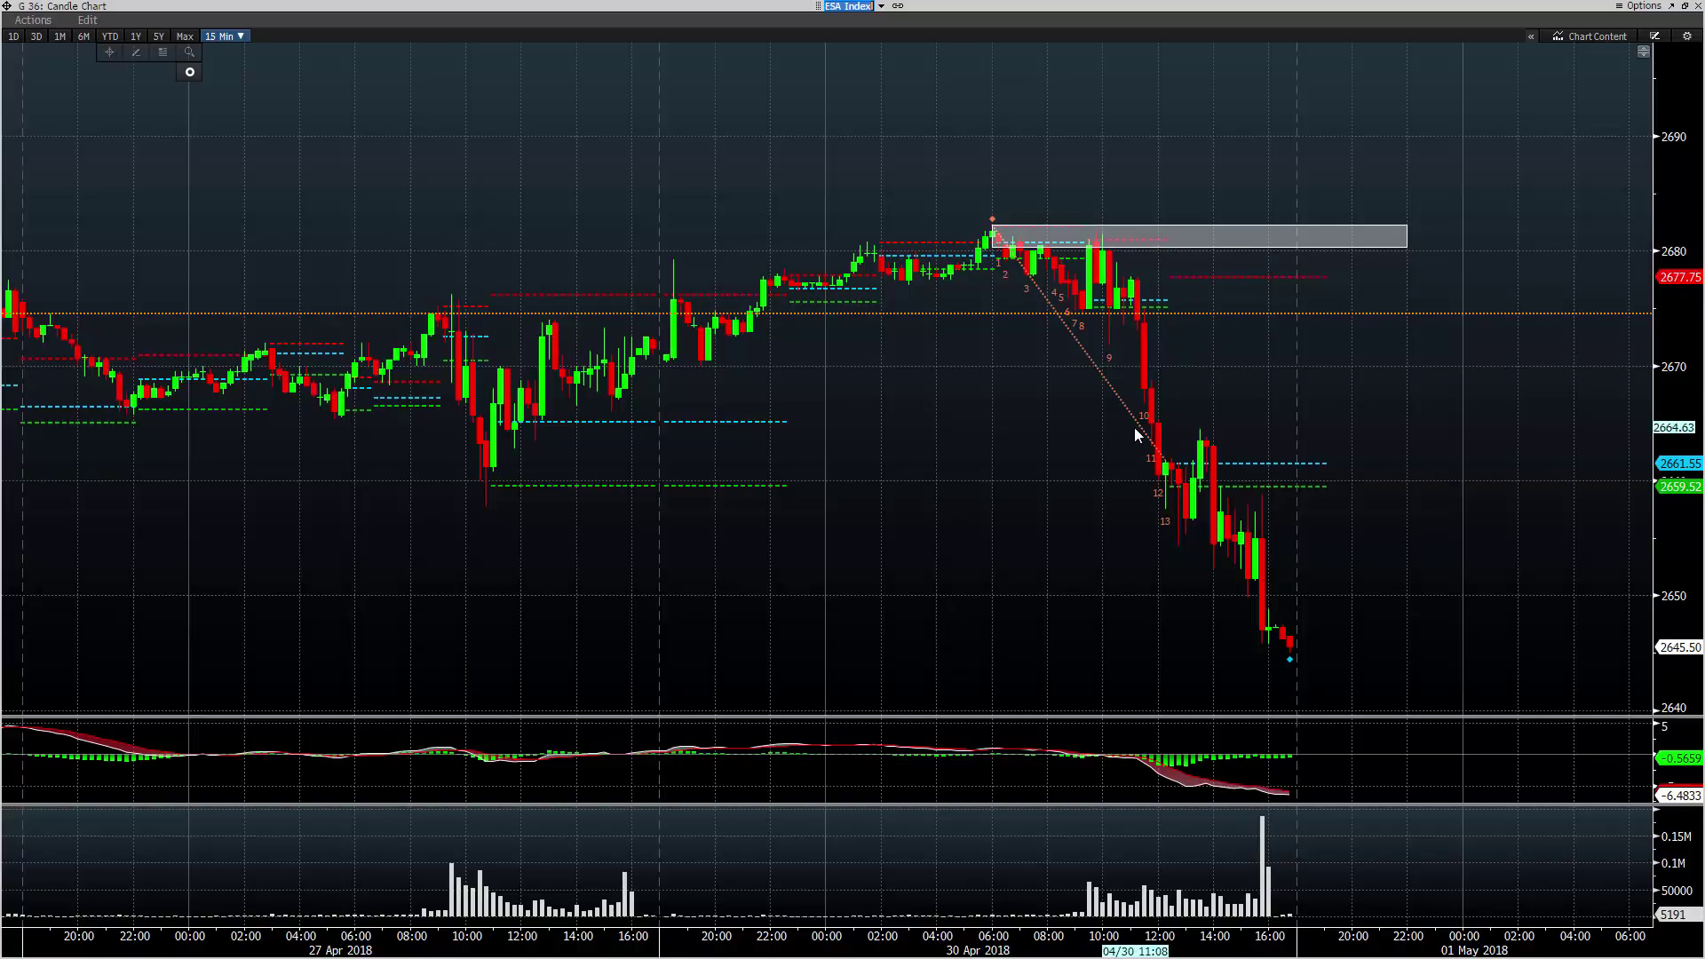
pyautogui.moveTo(1670, 561); pyautogui.dragTo(1671, 555)
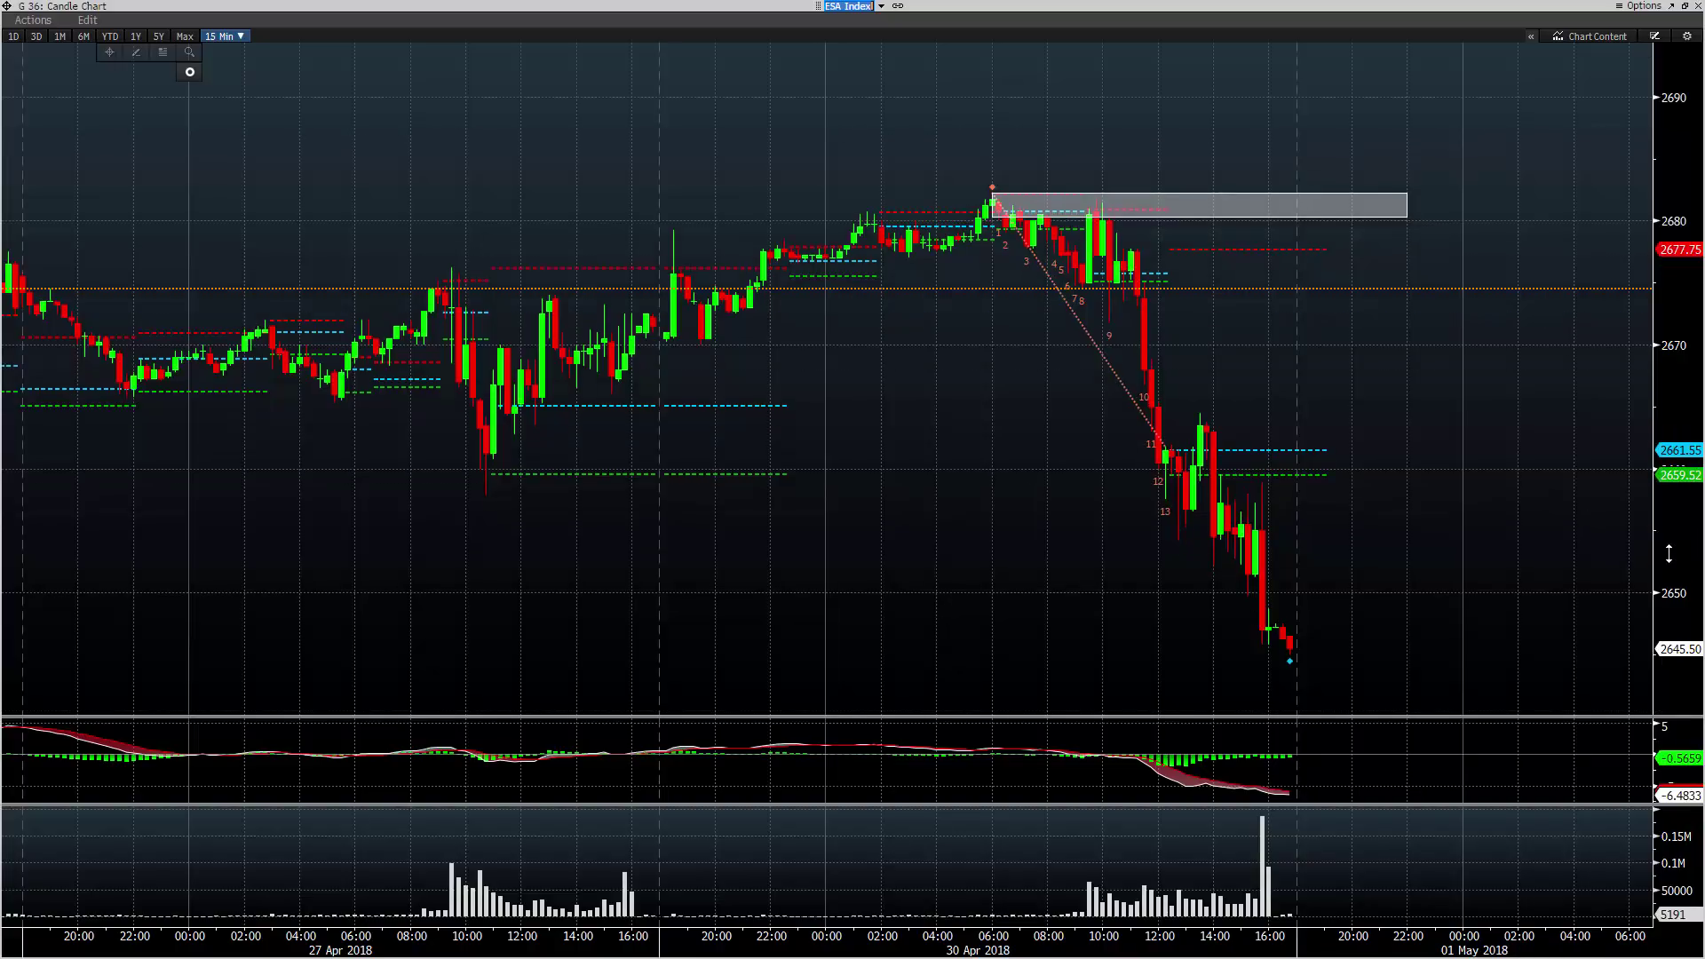
pyautogui.moveTo(1287, 311); pyautogui.dragTo(1237, 296)
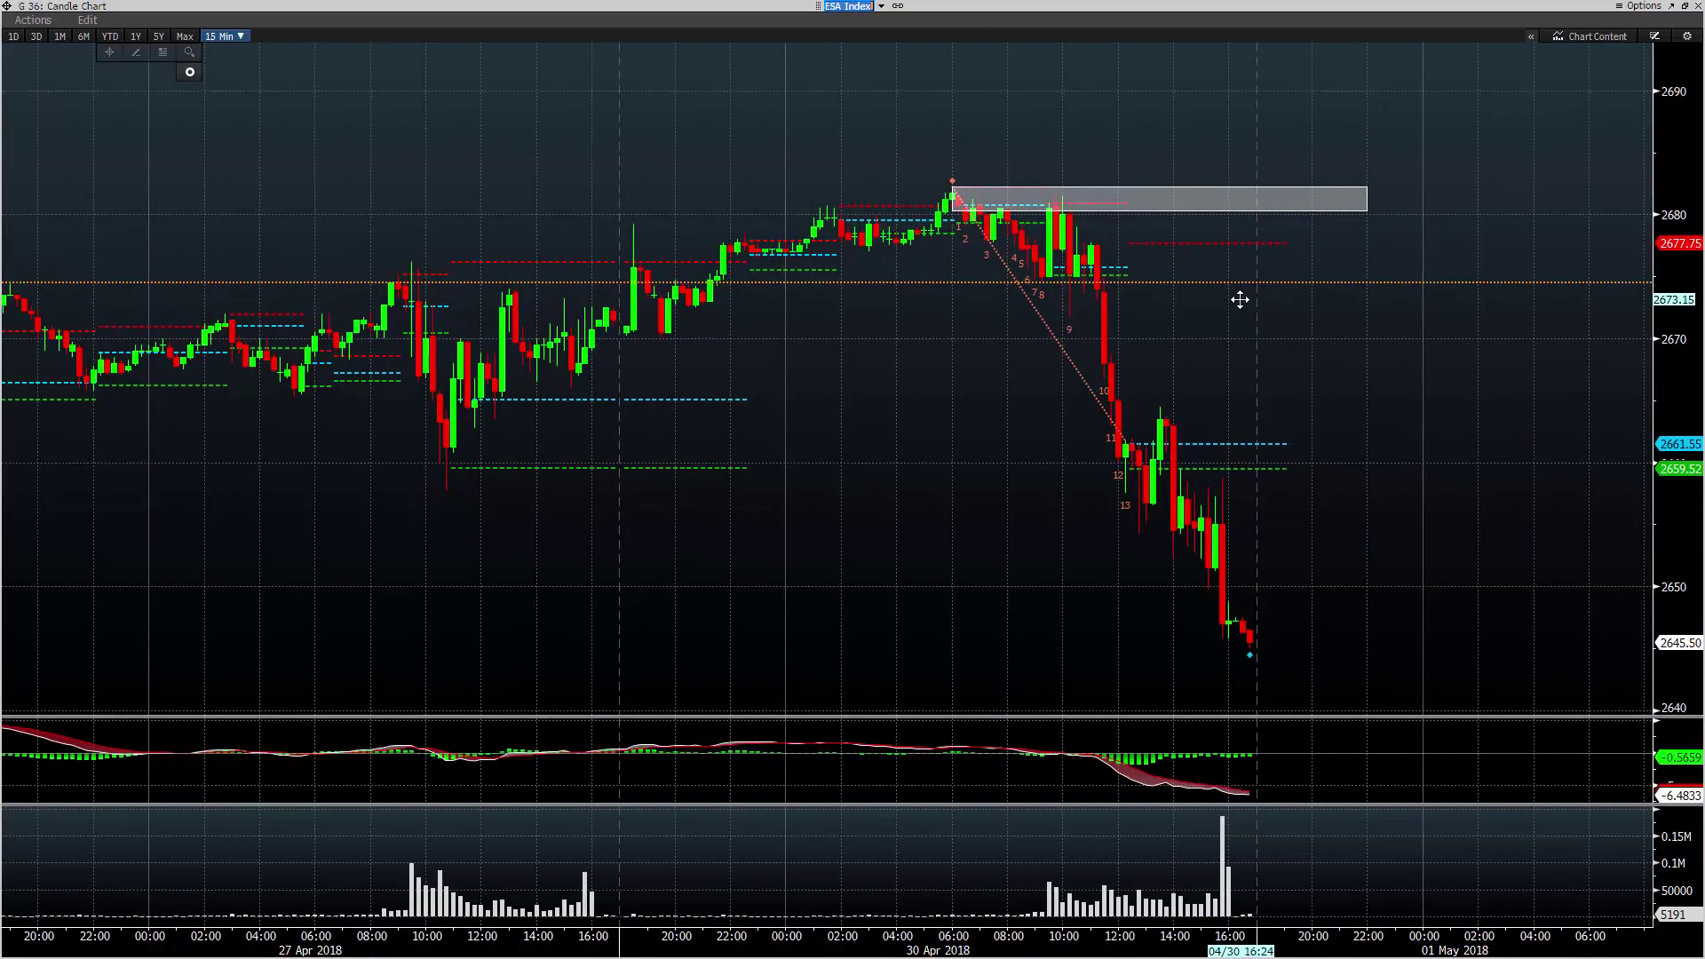
pyautogui.moveTo(1065, 212)
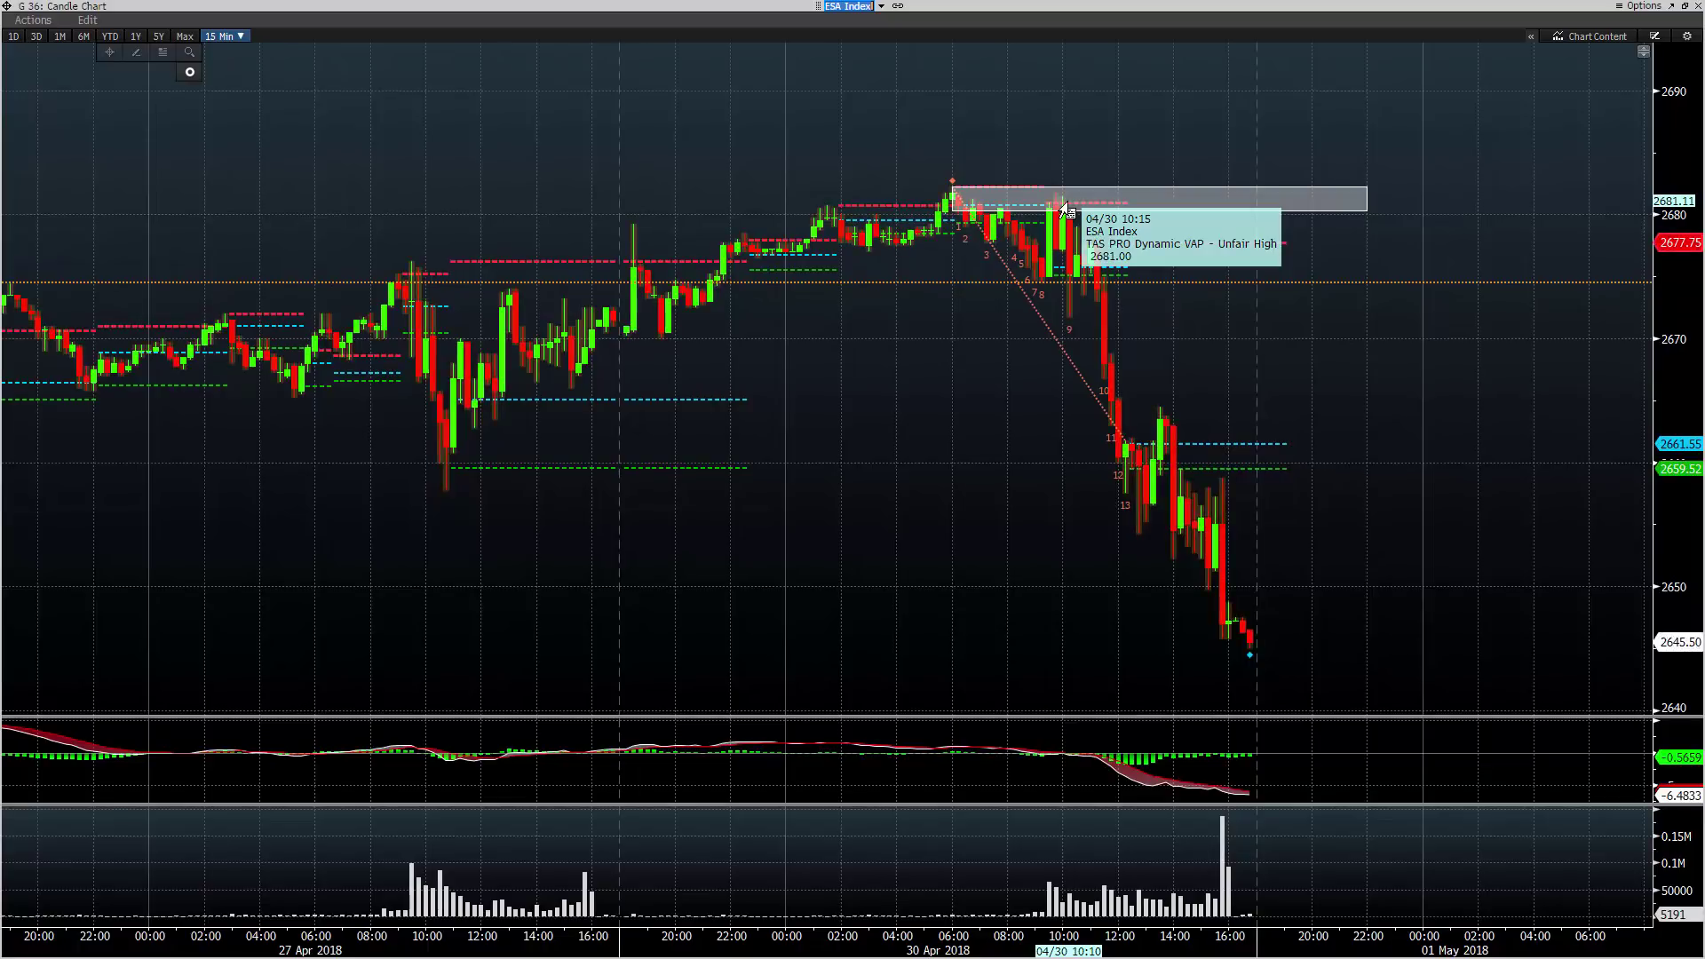
# Load the June 2018 WTI crude oil contract, CLM8 Comdty, into the candle chart.
pyautogui.write('CLM')
pyautogui.press('Down')
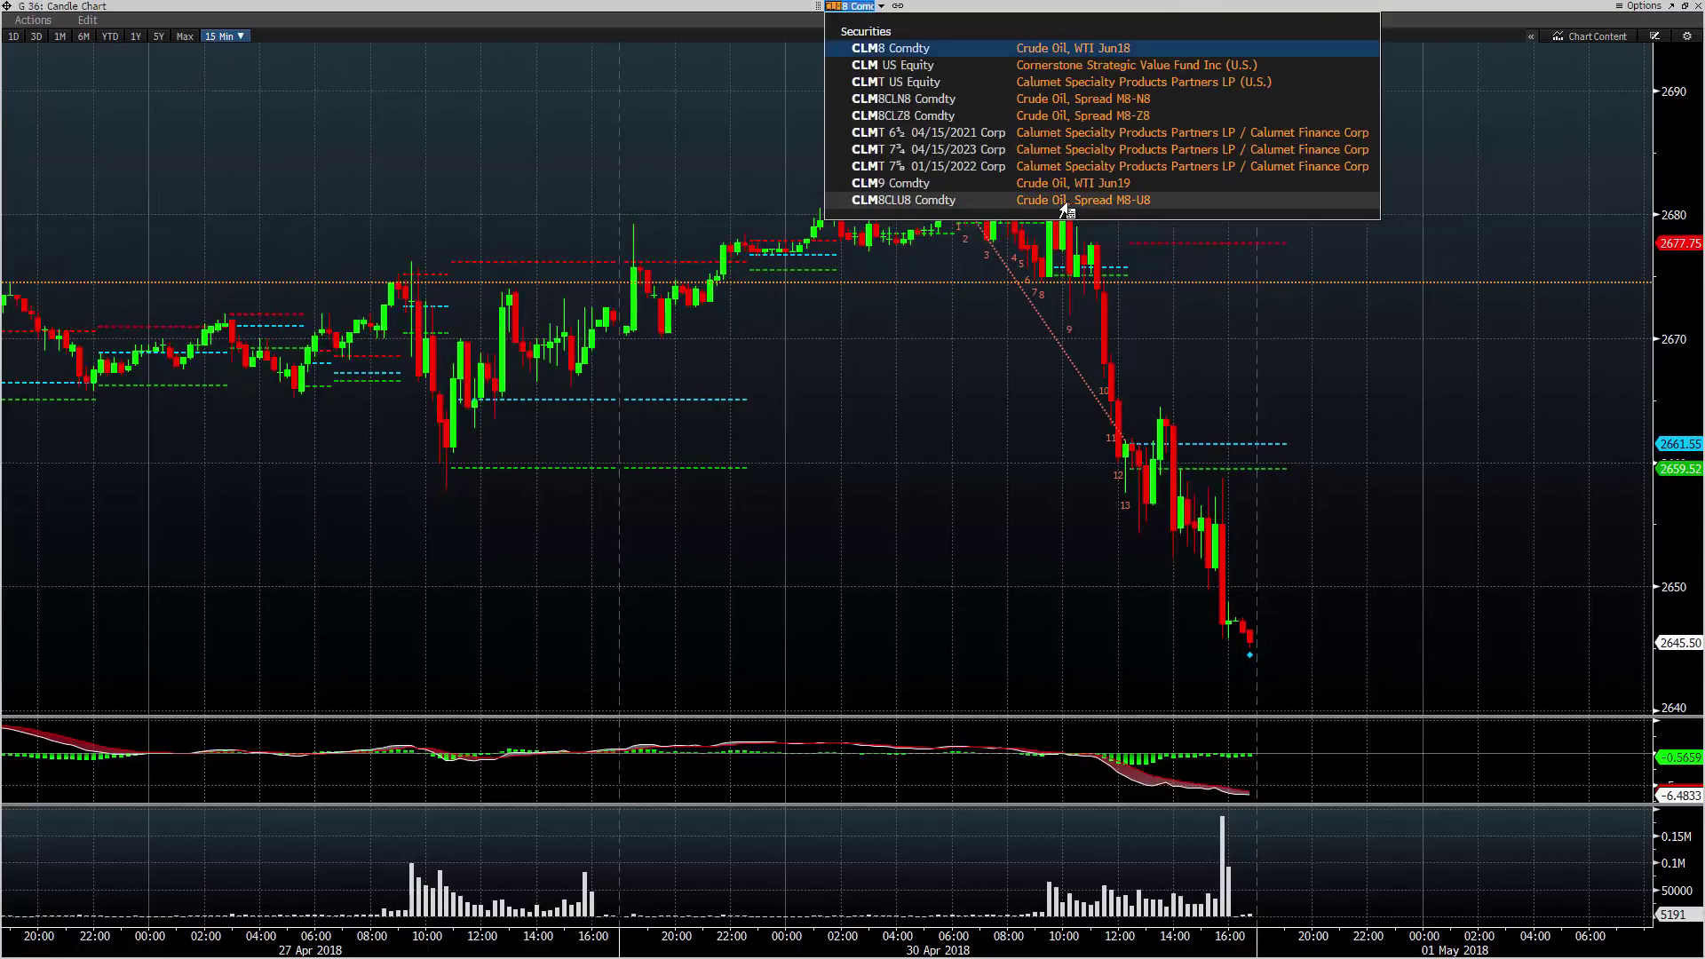
pyautogui.press('Escape')
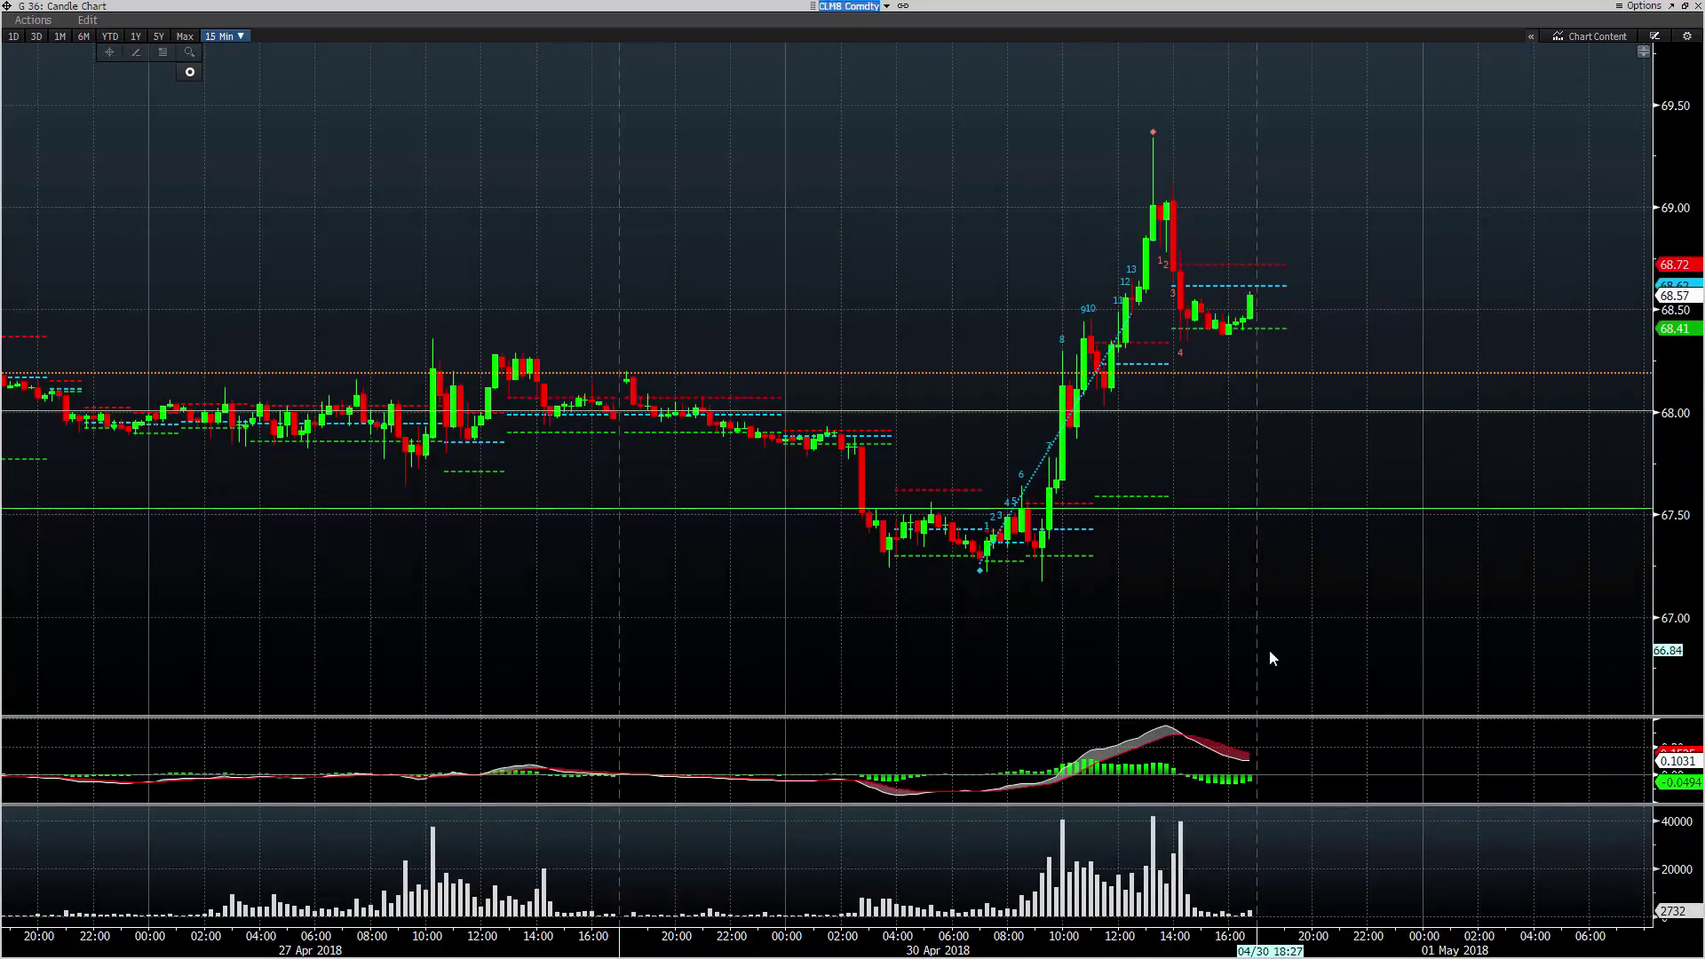
# Delete the green horizontal line annotation just above 67.50 on the crude oil chart.
pyautogui.moveTo(1159, 610); pyautogui.dragTo(1333, 595)
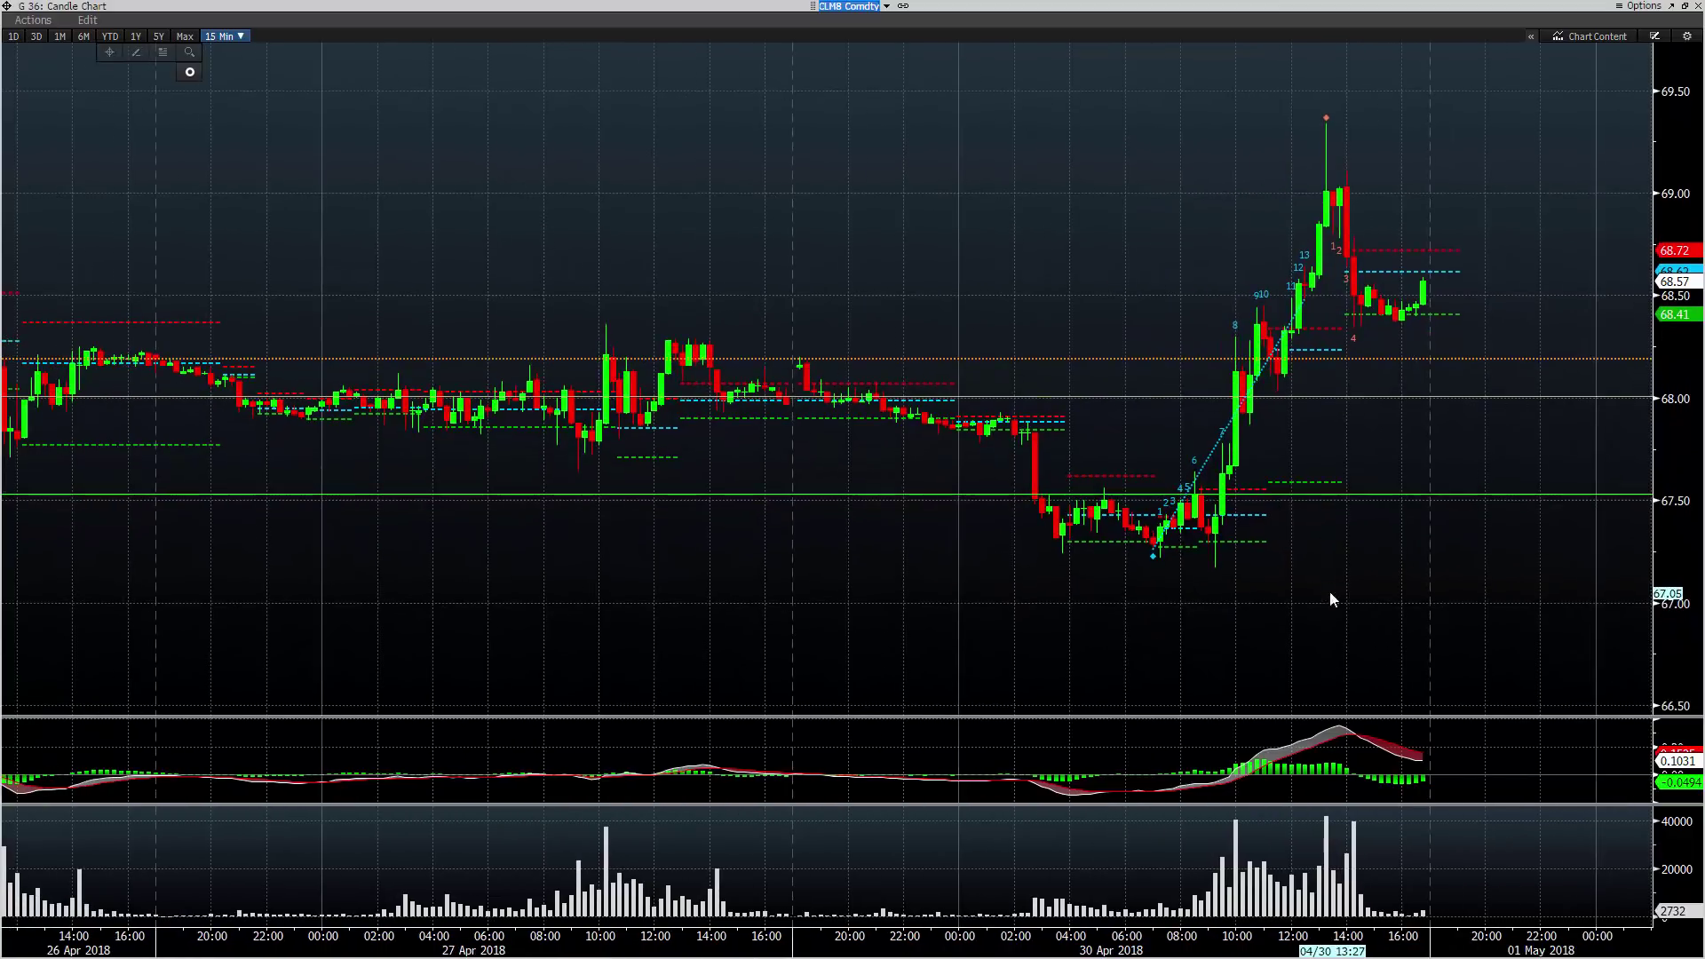
pyautogui.rightClick(953, 493)
pyautogui.click(1018, 581)
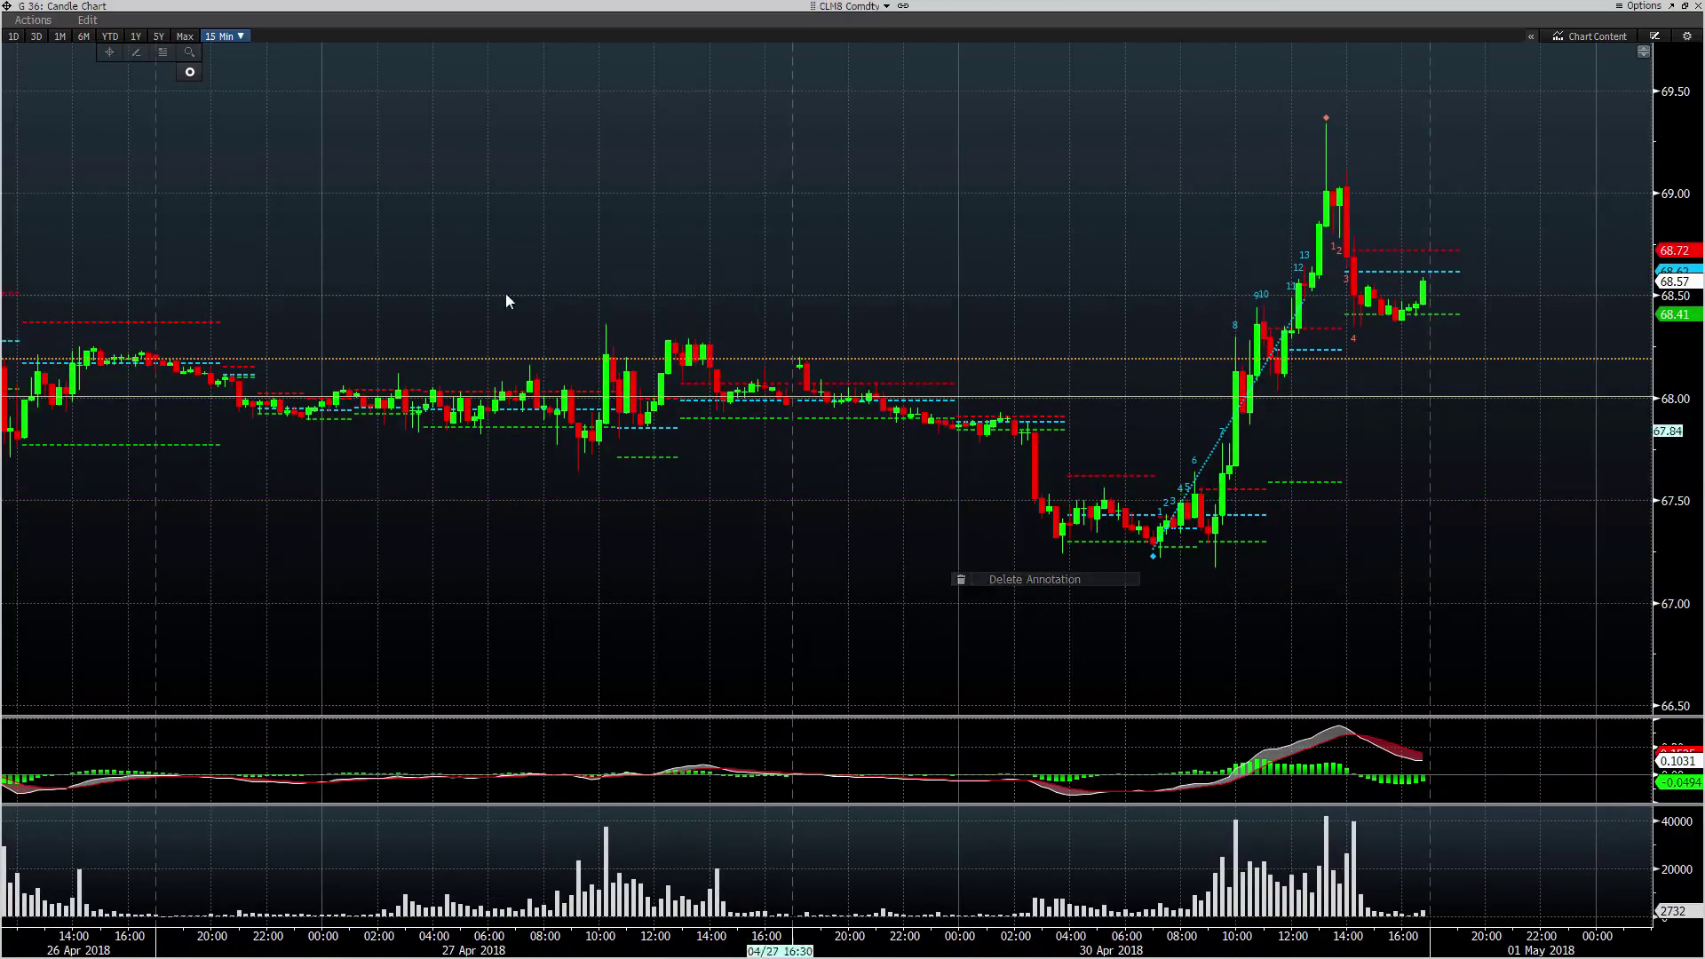
# Change the crude oil chart to 240-minute candles with the 10-day range.
pyautogui.click(243, 39)
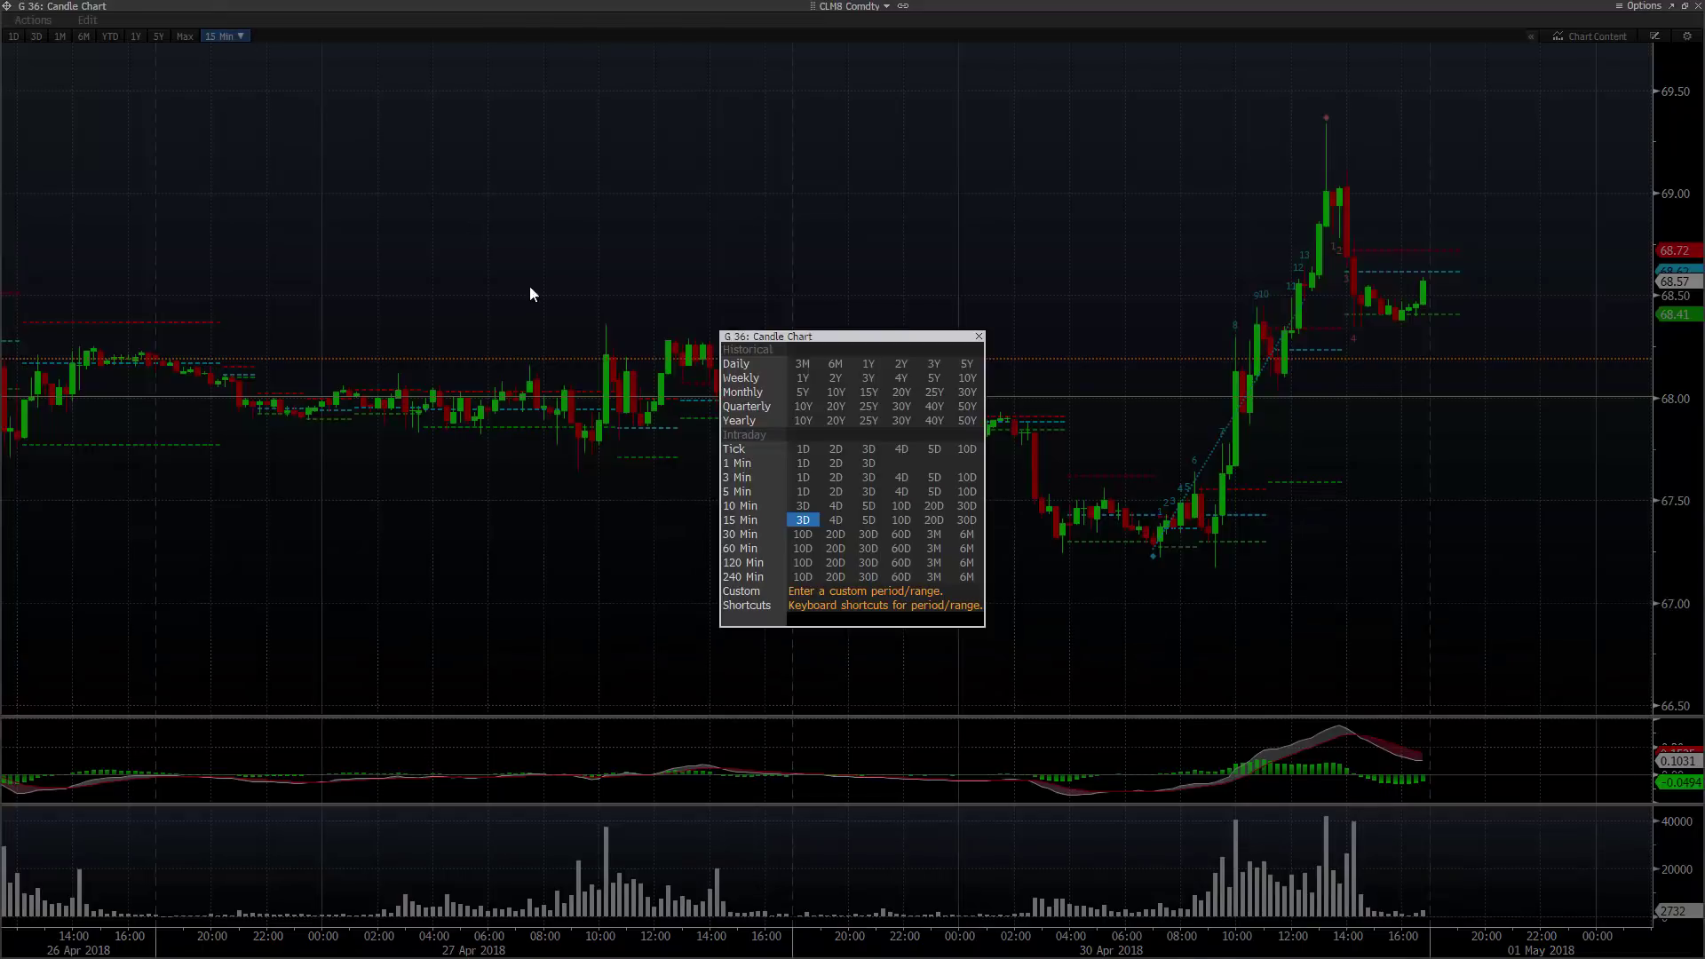
pyautogui.click(795, 567)
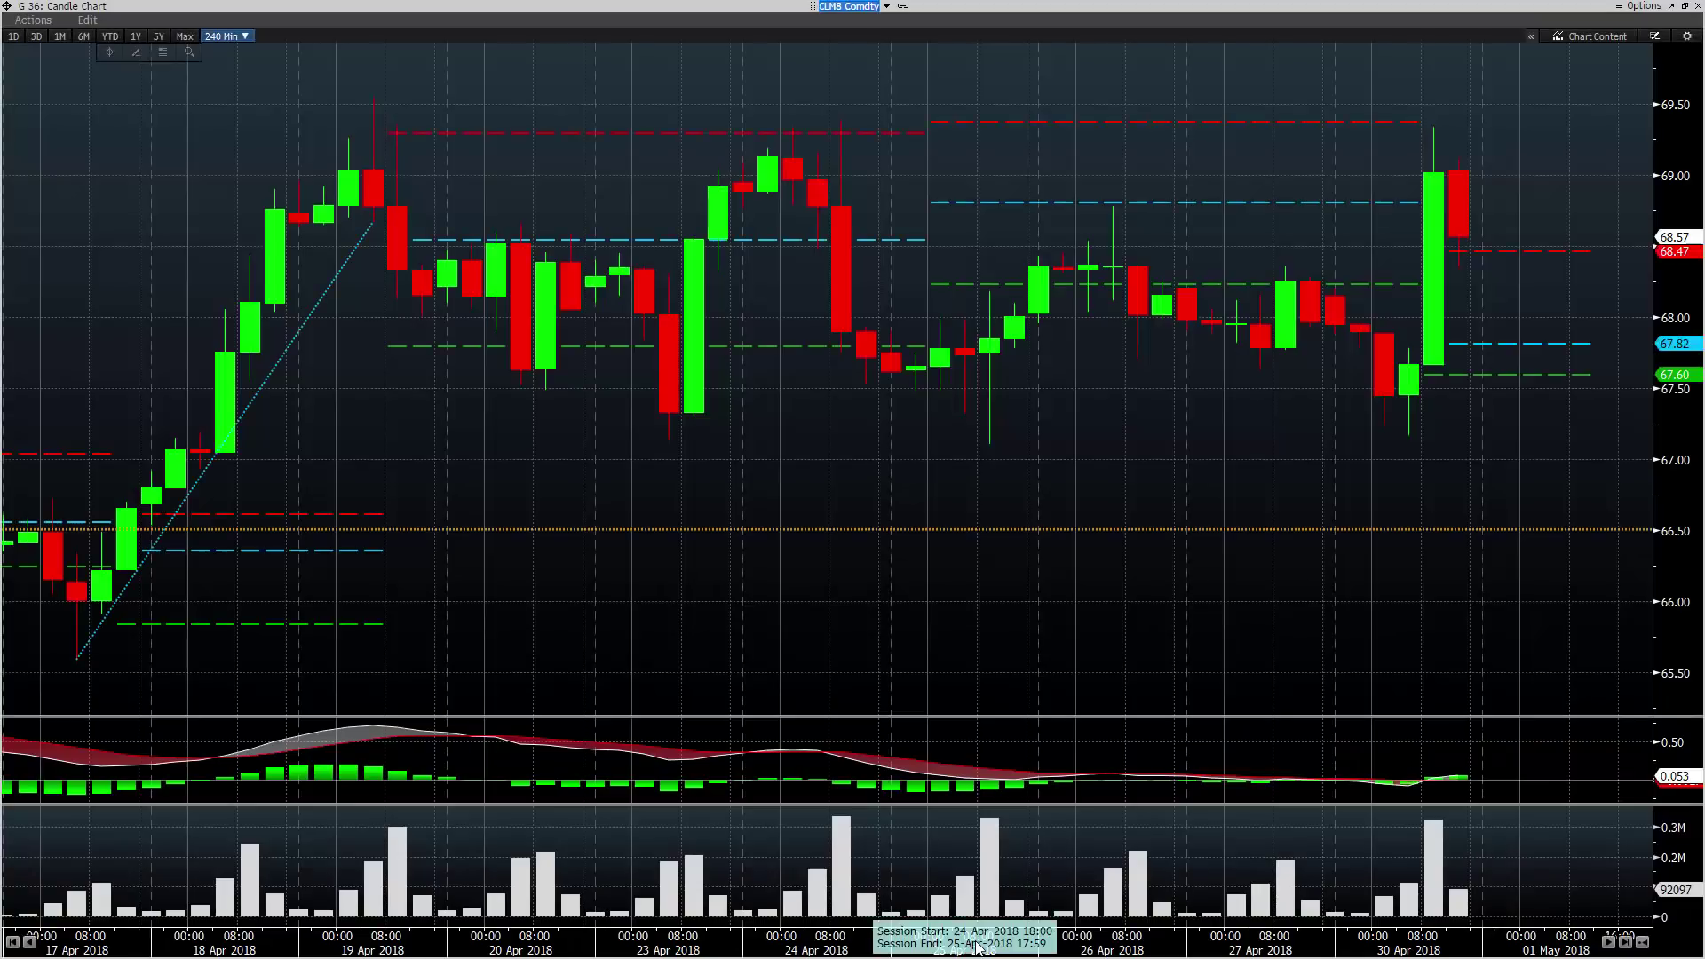
pyautogui.moveTo(979, 949); pyautogui.dragTo(1417, 948)
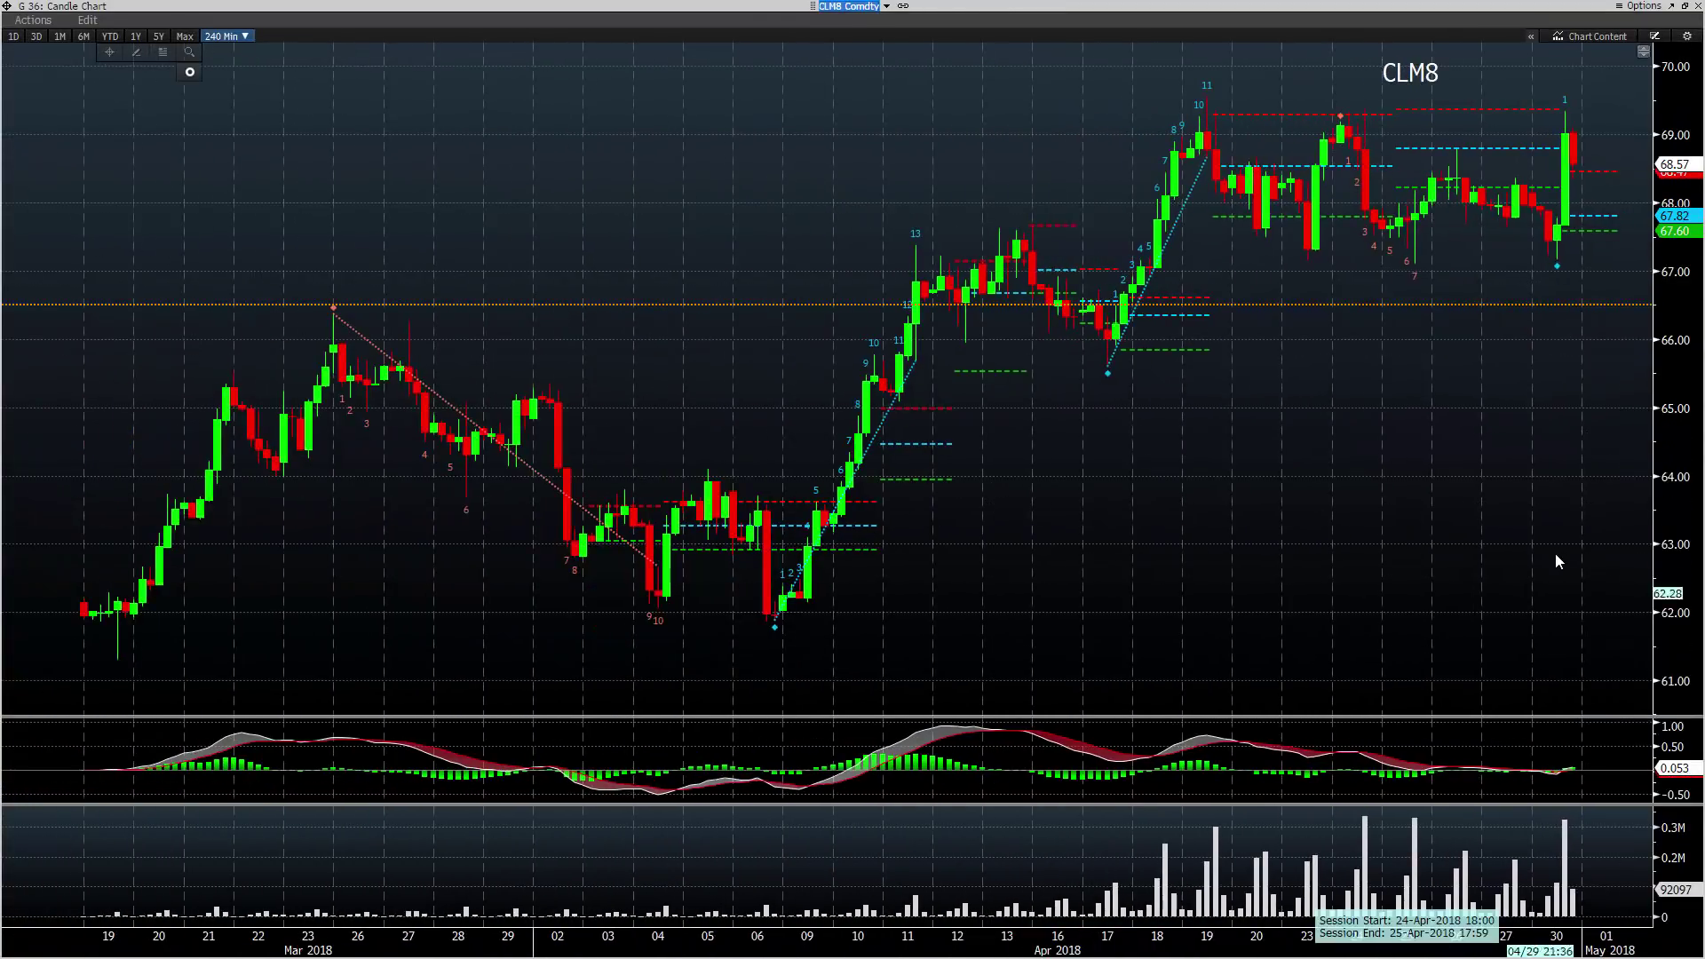
pyautogui.moveTo(1579, 526); pyautogui.dragTo(1495, 563)
pyautogui.moveTo(1670, 563)
pyautogui.mouseDown()
pyautogui.moveTo(1671, 522)
pyautogui.moveTo(1494, 536)
pyautogui.moveTo(1397, 521)
pyautogui.mouseUp()
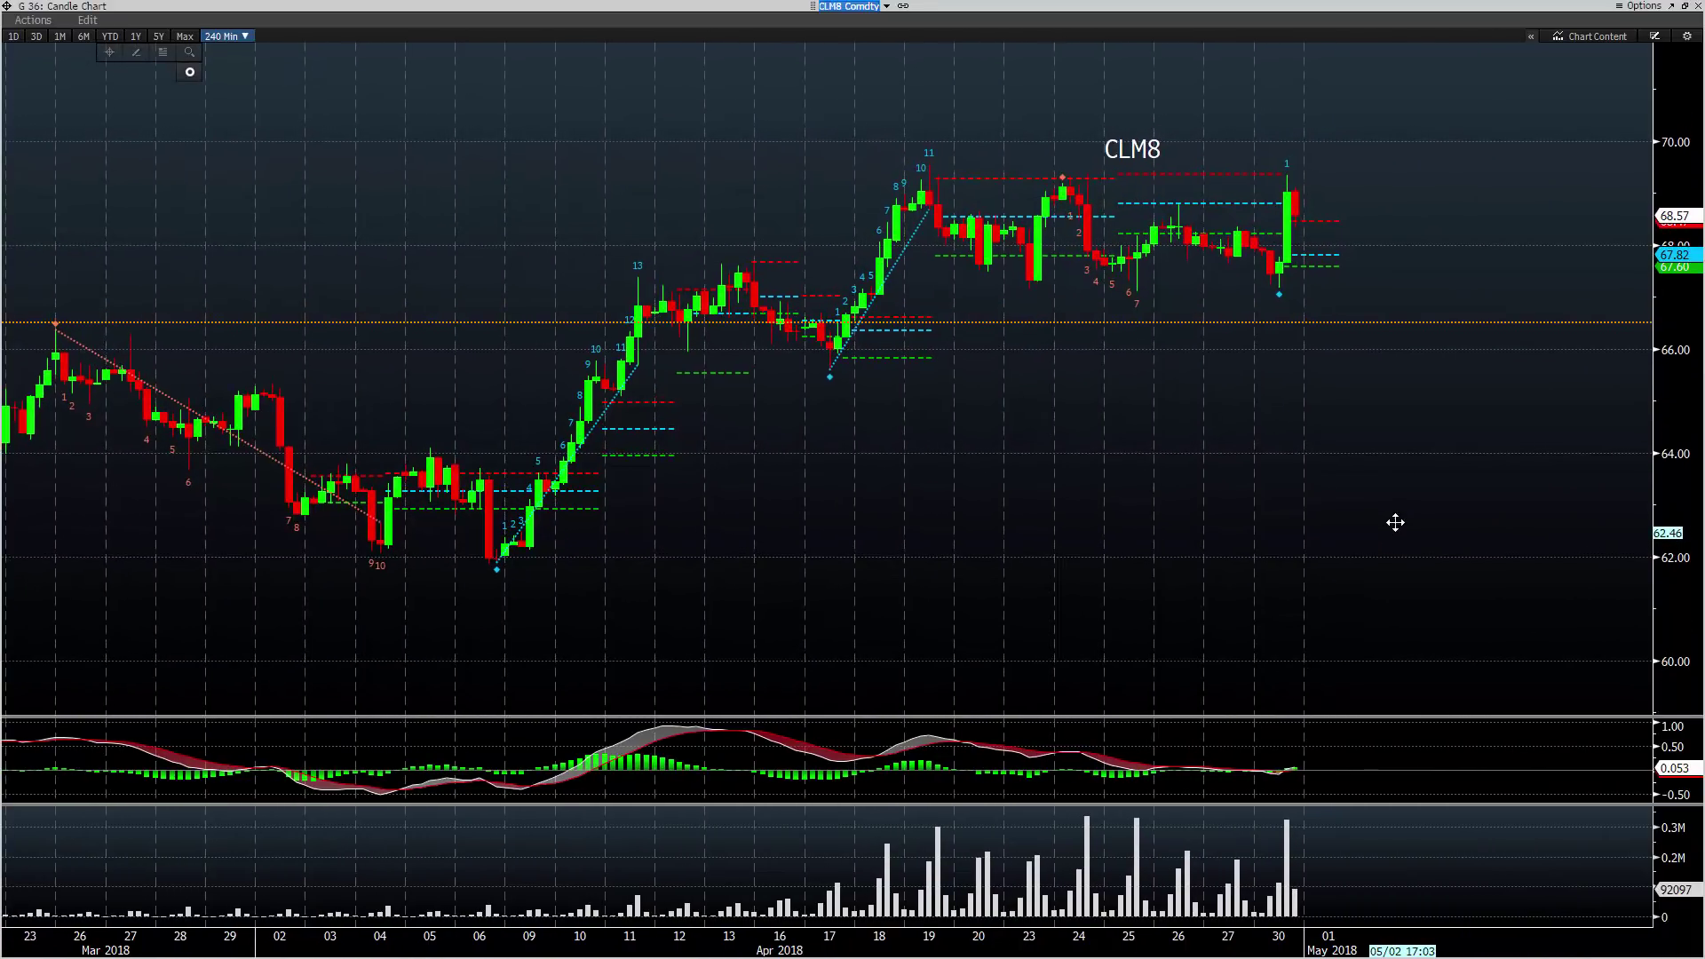
# Draw a filled rectangle from the 18 April candle past 30 April, marking support at about 67.1 to 67.3.
pyautogui.click(139, 53)
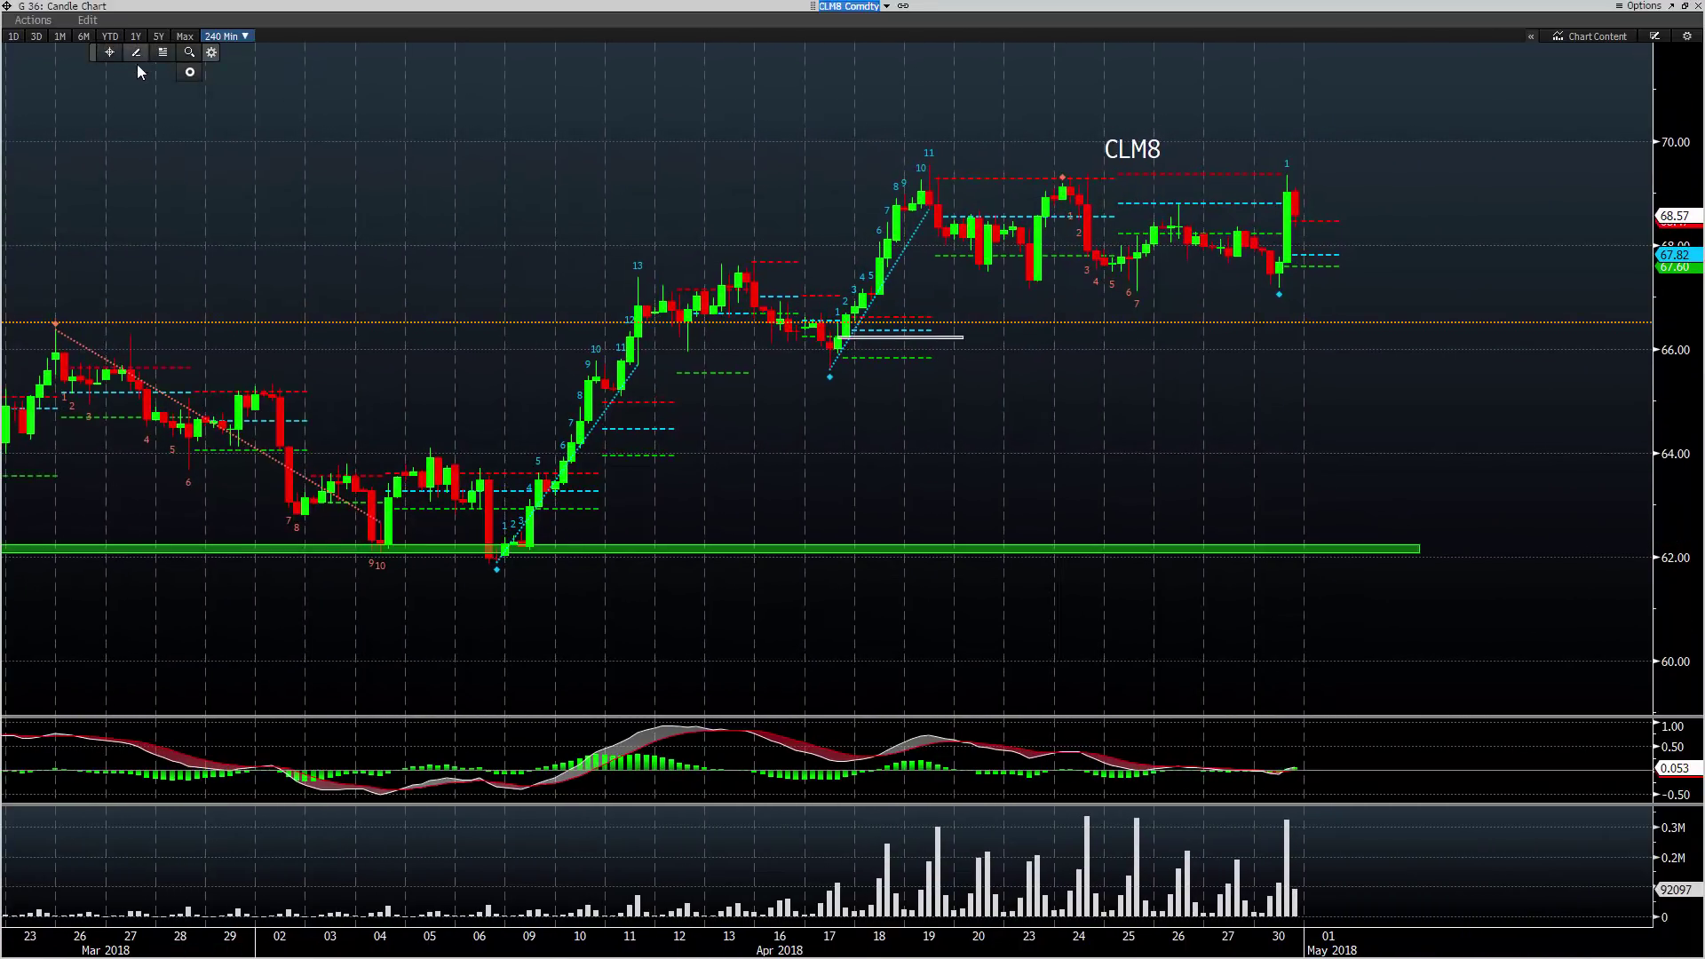
pyautogui.click(32, 90)
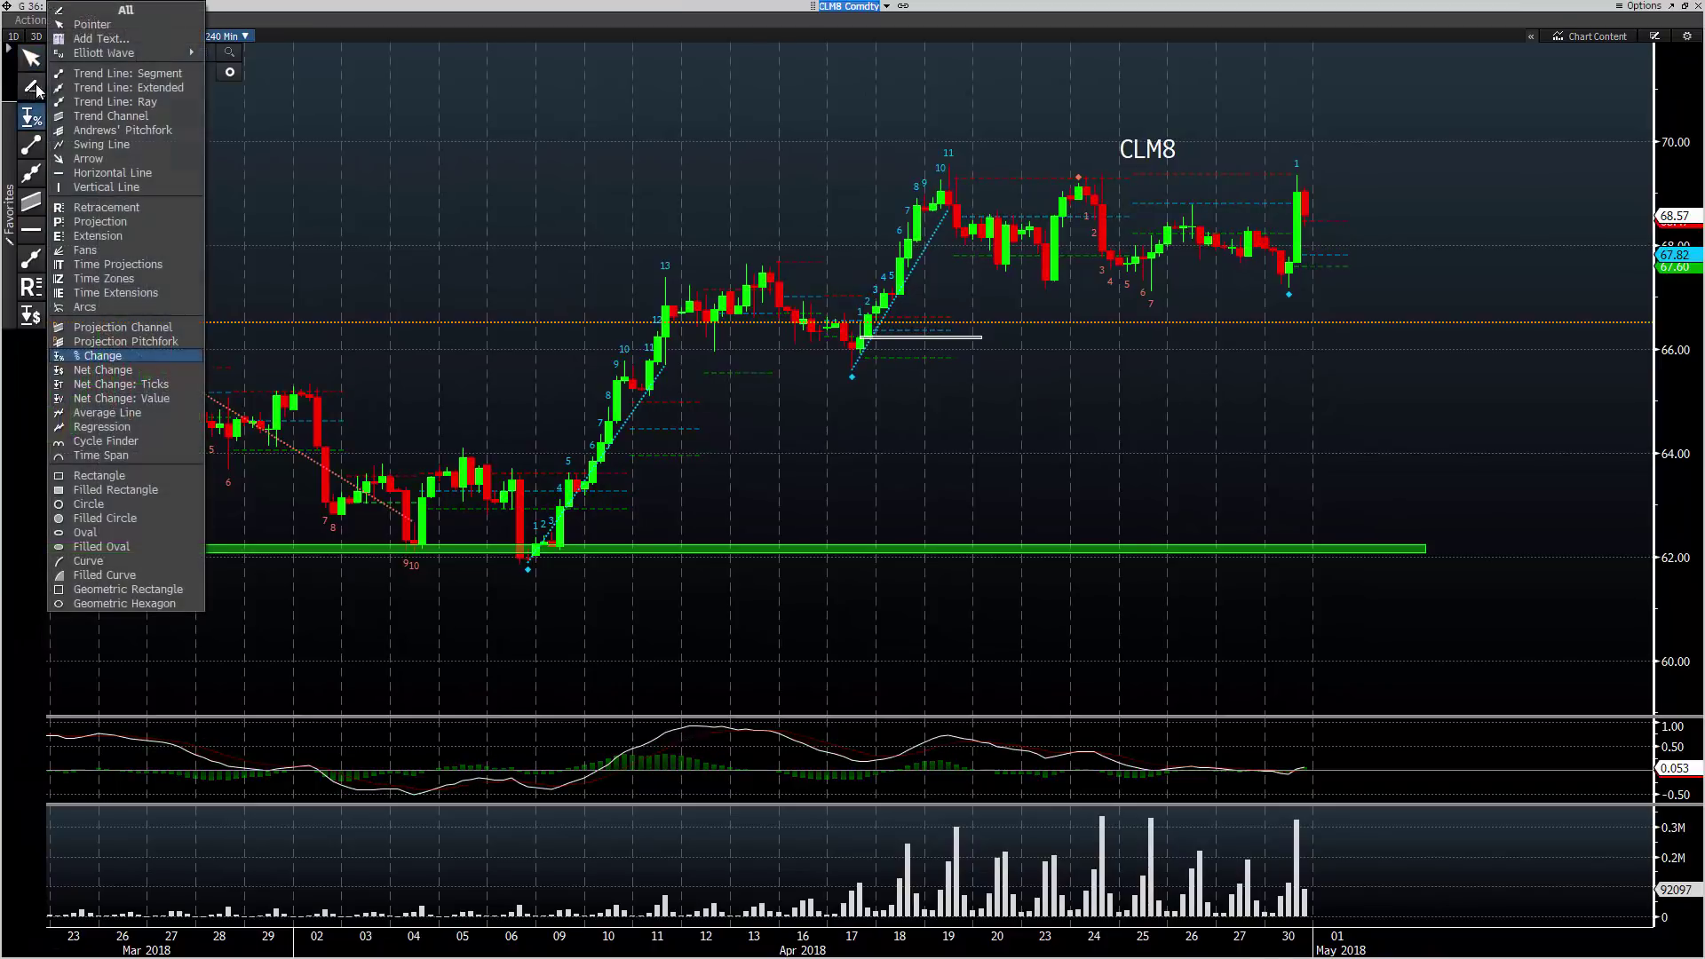
pyautogui.click(124, 490)
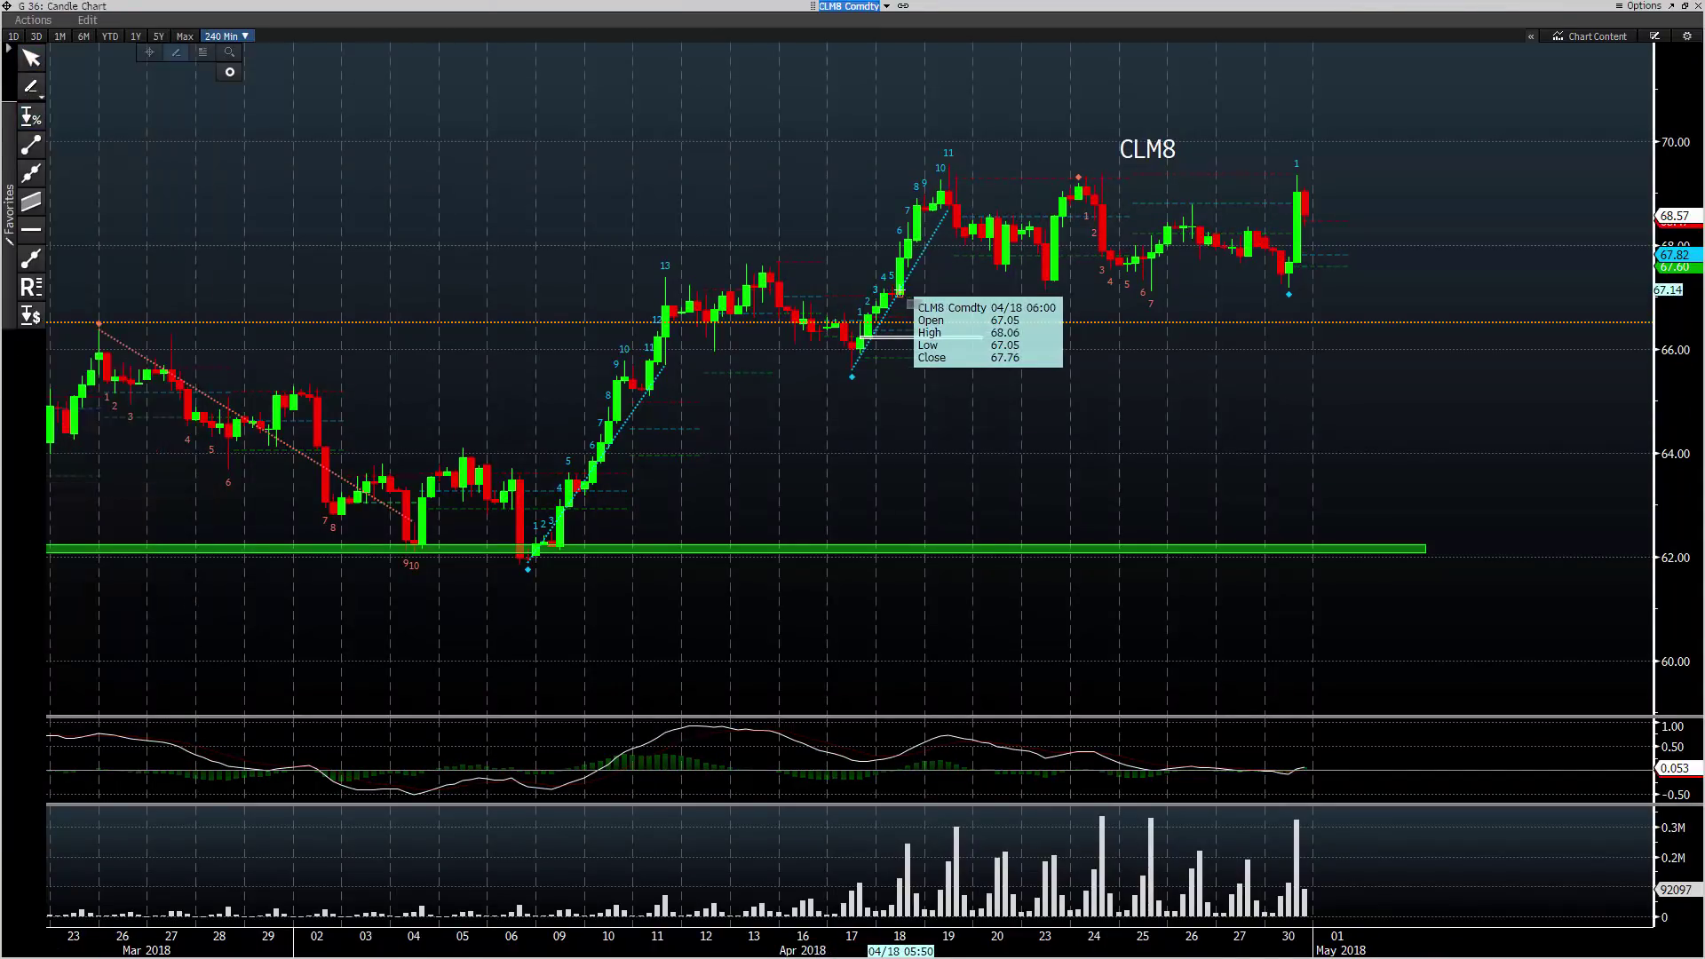
pyautogui.moveTo(900, 293)
pyautogui.mouseDown()
pyautogui.moveTo(1104, 272)
pyautogui.moveTo(1055, 280)
pyautogui.moveTo(1406, 285)
pyautogui.mouseUp()
pyautogui.moveTo(1424, 352); pyautogui.dragTo(1376, 353)
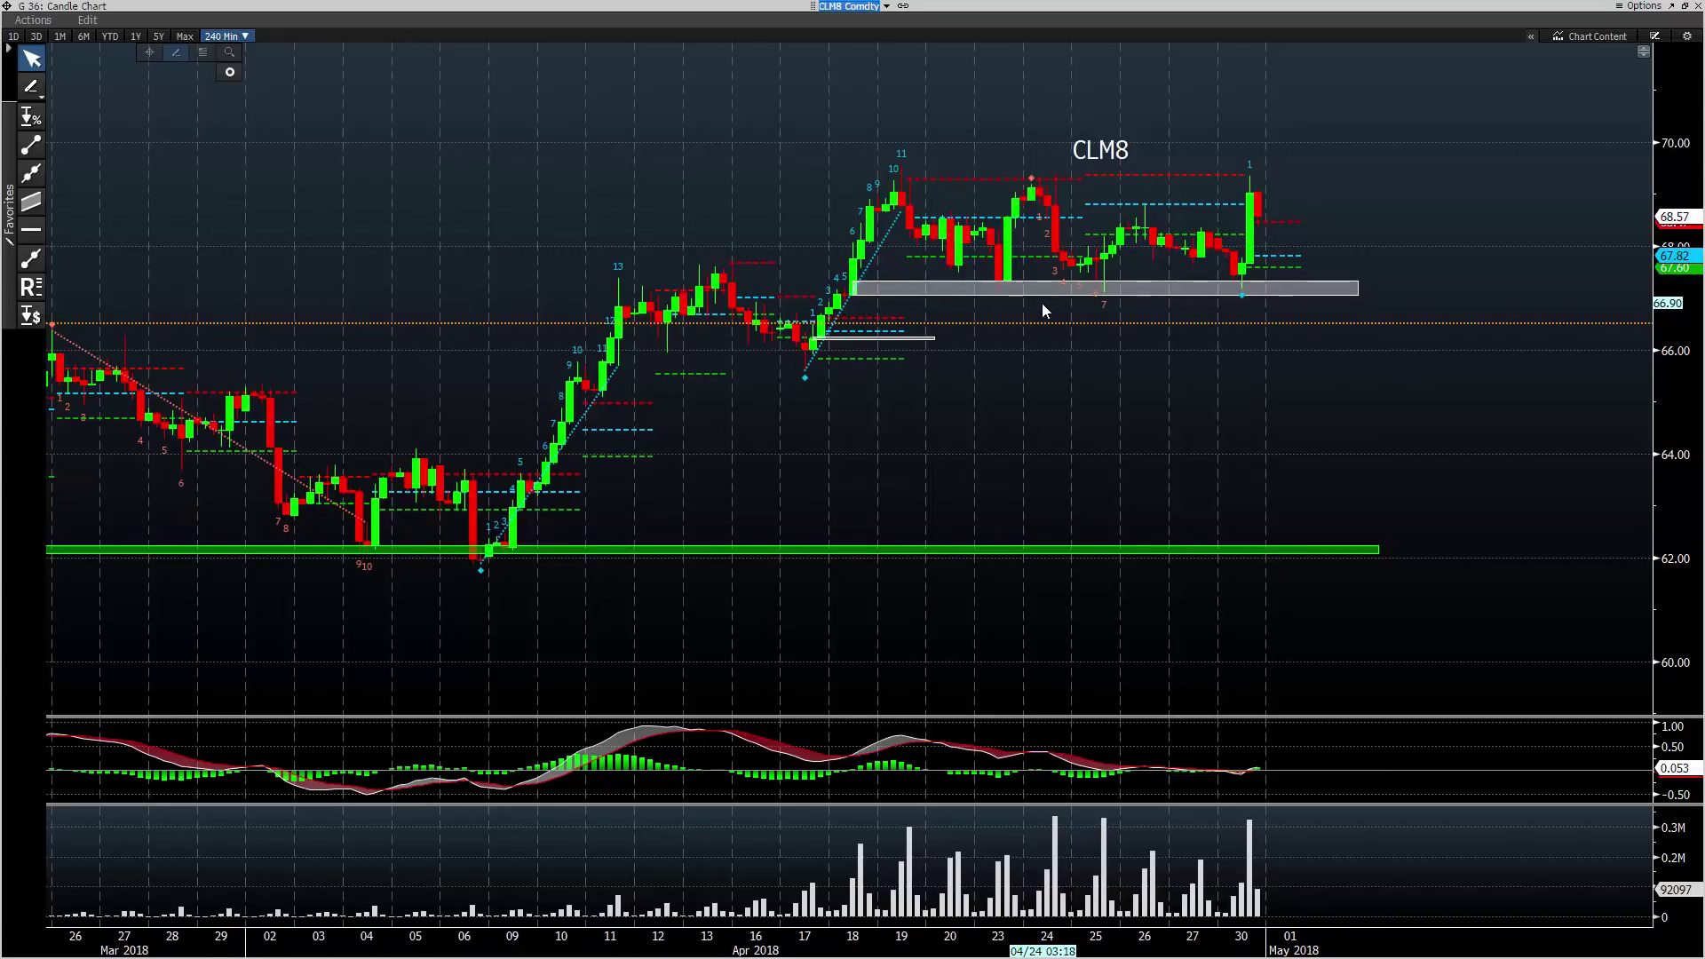
# Return the crude oil chart to 15-minute candles with the 3-day range.
pyautogui.moveTo(1116, 380); pyautogui.dragTo(1010, 392)
pyautogui.moveTo(1167, 286)
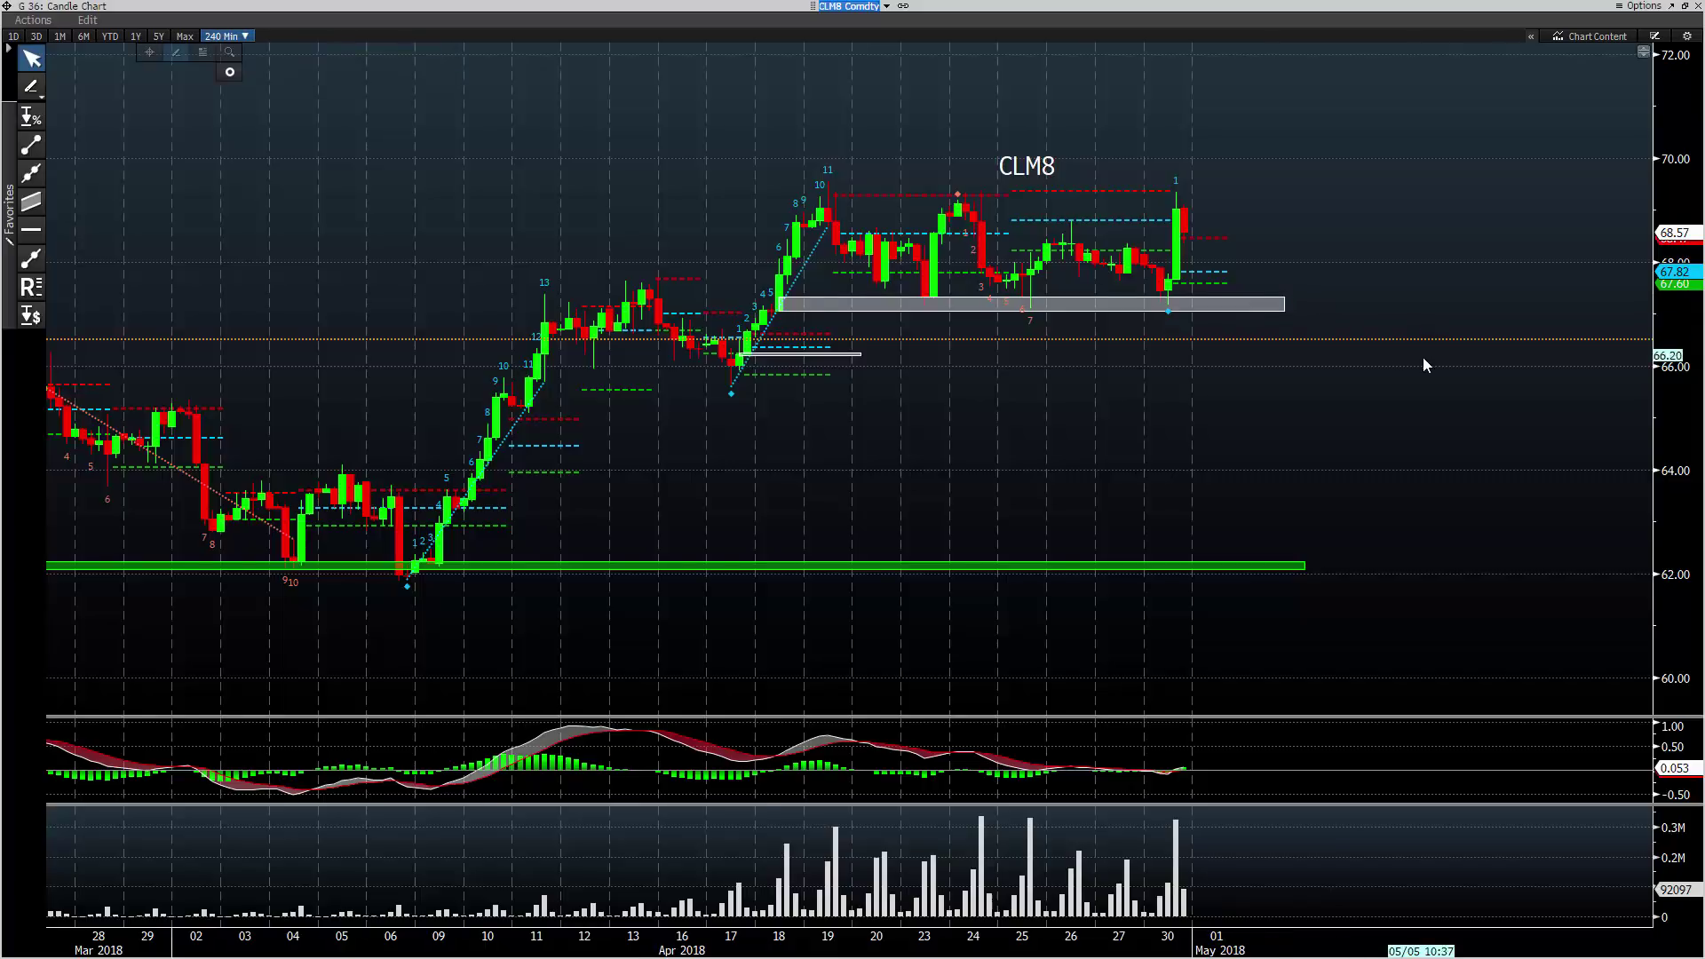
pyautogui.moveTo(1422, 359); pyautogui.dragTo(1356, 384)
pyautogui.click(244, 35)
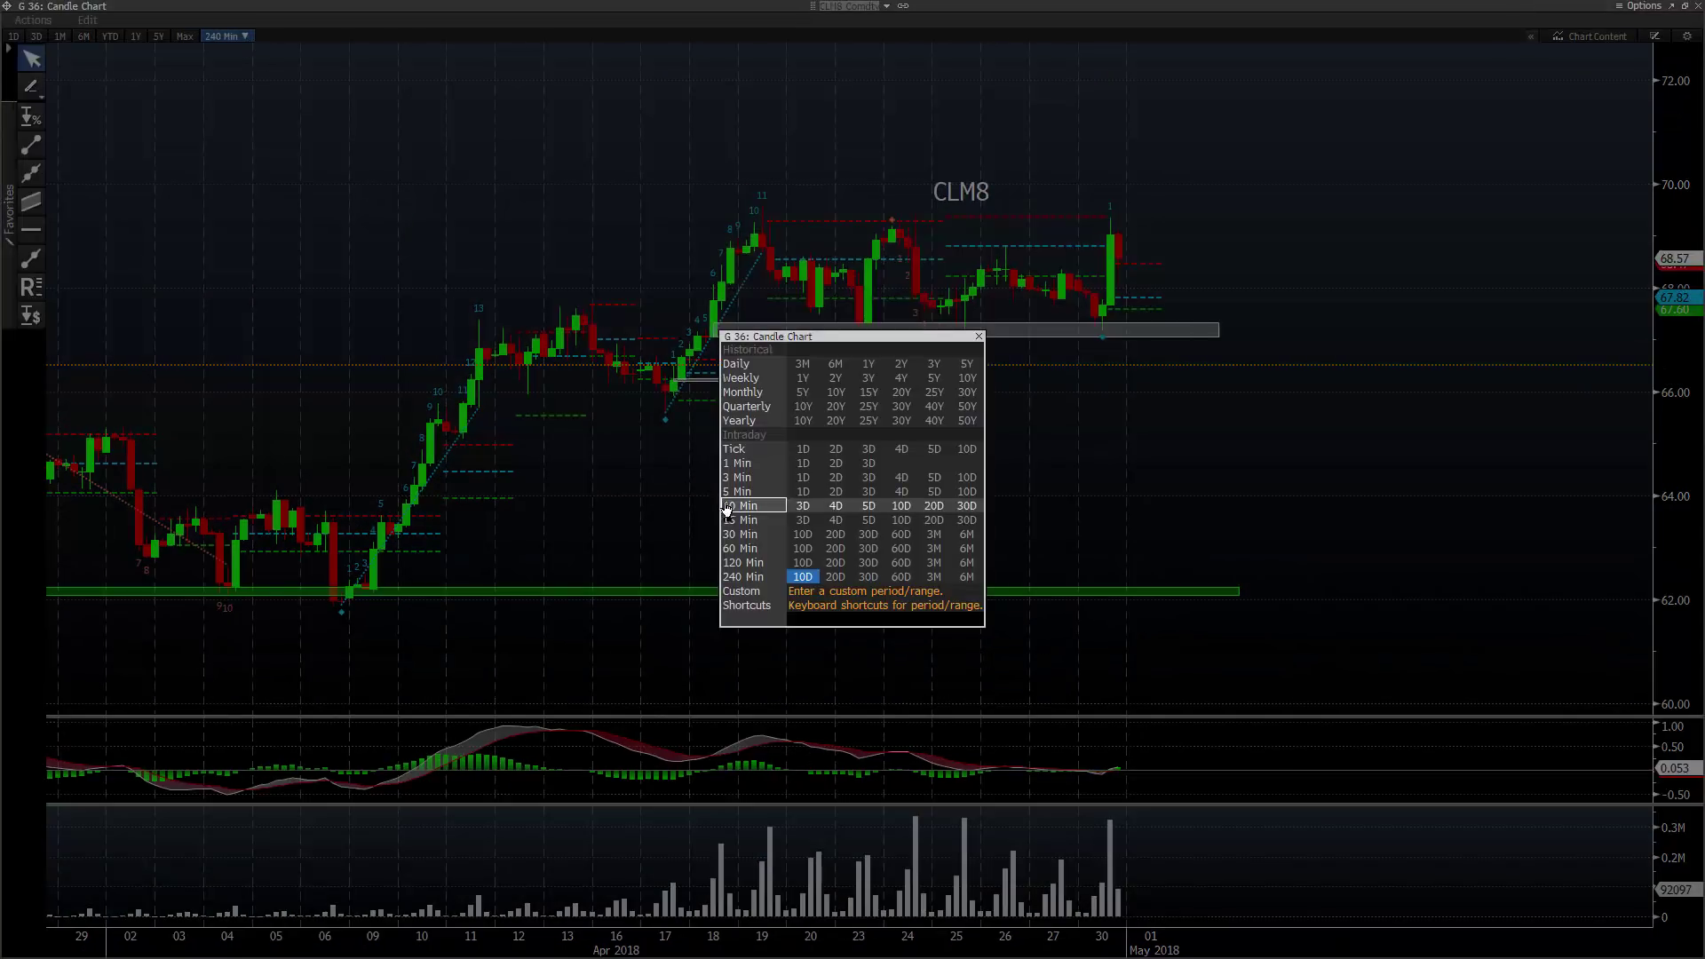
pyautogui.click(802, 521)
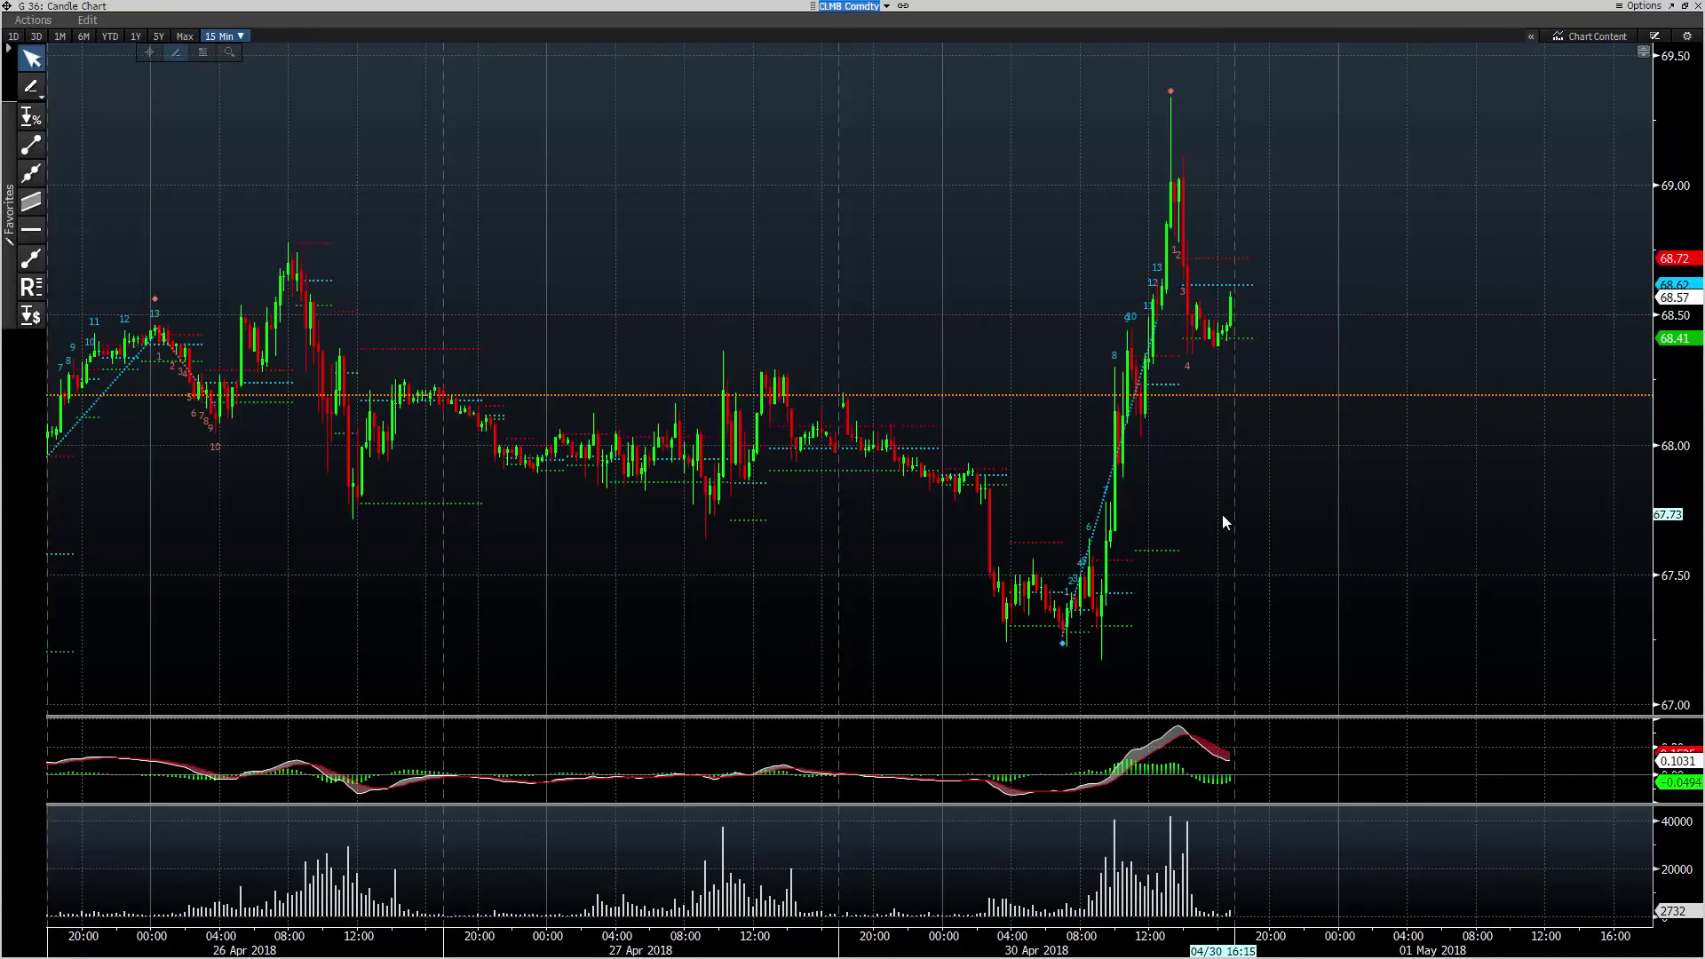
# Draw a filled rectangle between 67.24 and 67.33 from 03:45 to 16:30 on 30 April, marking the support zone.
pyautogui.moveTo(1222, 516); pyautogui.dragTo(1576, 486)
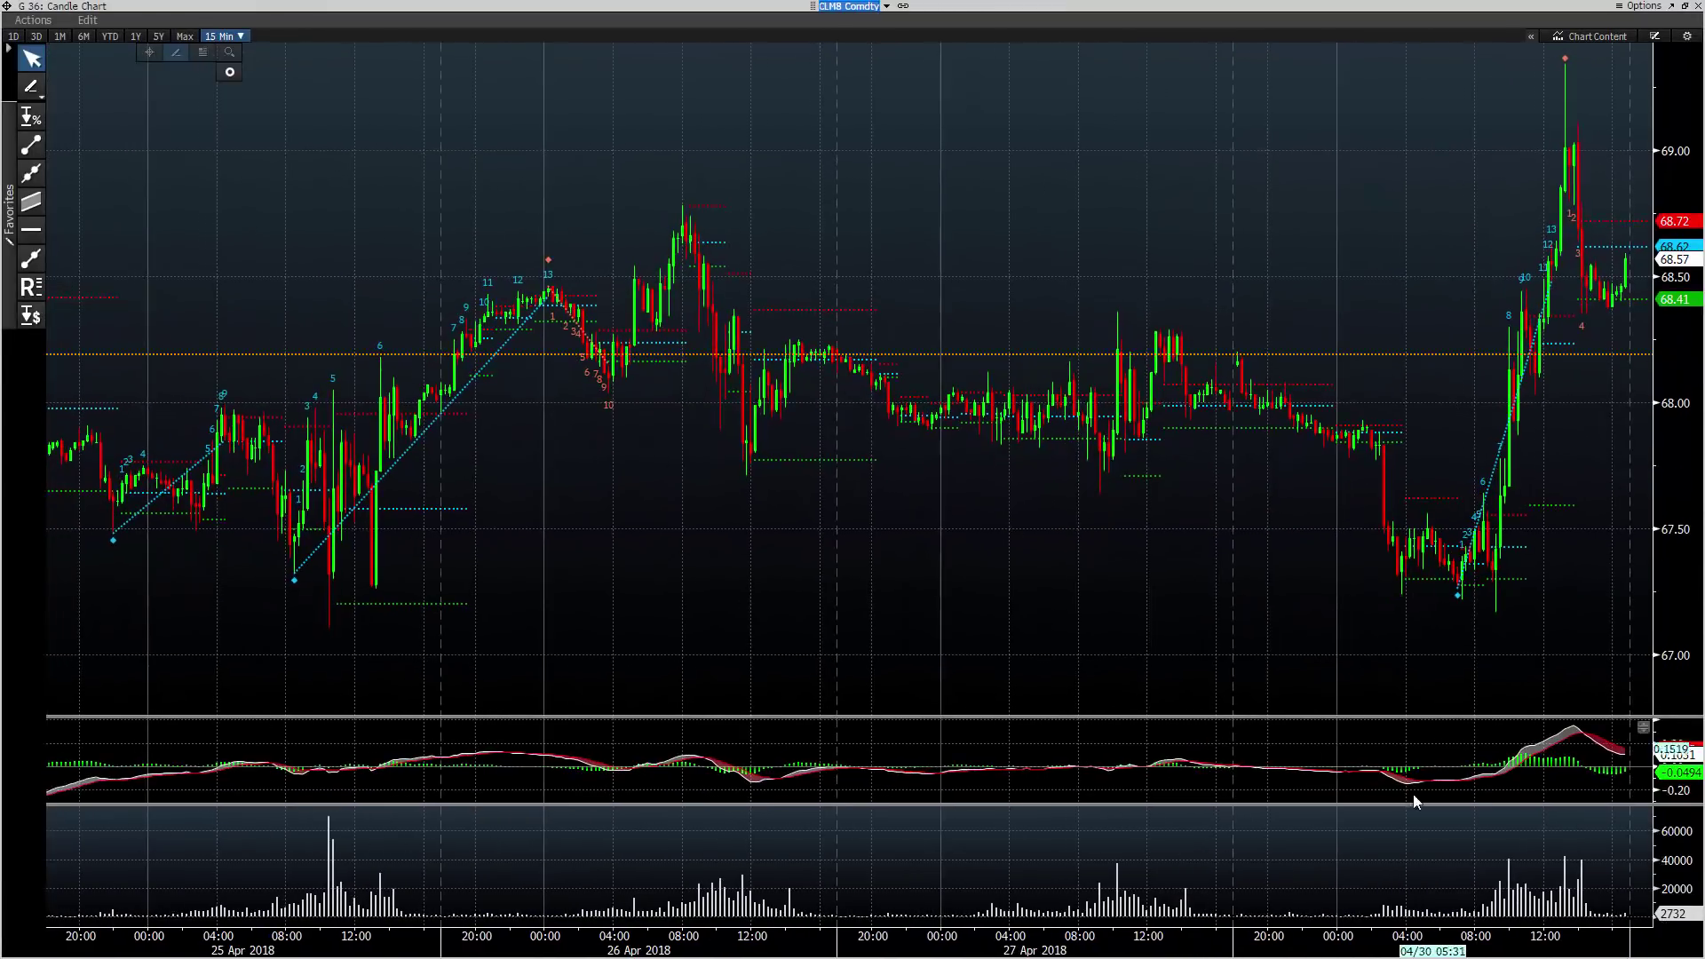
pyautogui.scroll(2, 1438, 688)
pyautogui.moveTo(1674, 651); pyautogui.dragTo(1666, 626)
pyautogui.moveTo(1535, 582); pyautogui.dragTo(1303, 545)
pyautogui.moveTo(1666, 508); pyautogui.dragTo(1667, 538)
pyautogui.moveTo(1549, 491); pyautogui.dragTo(1426, 431)
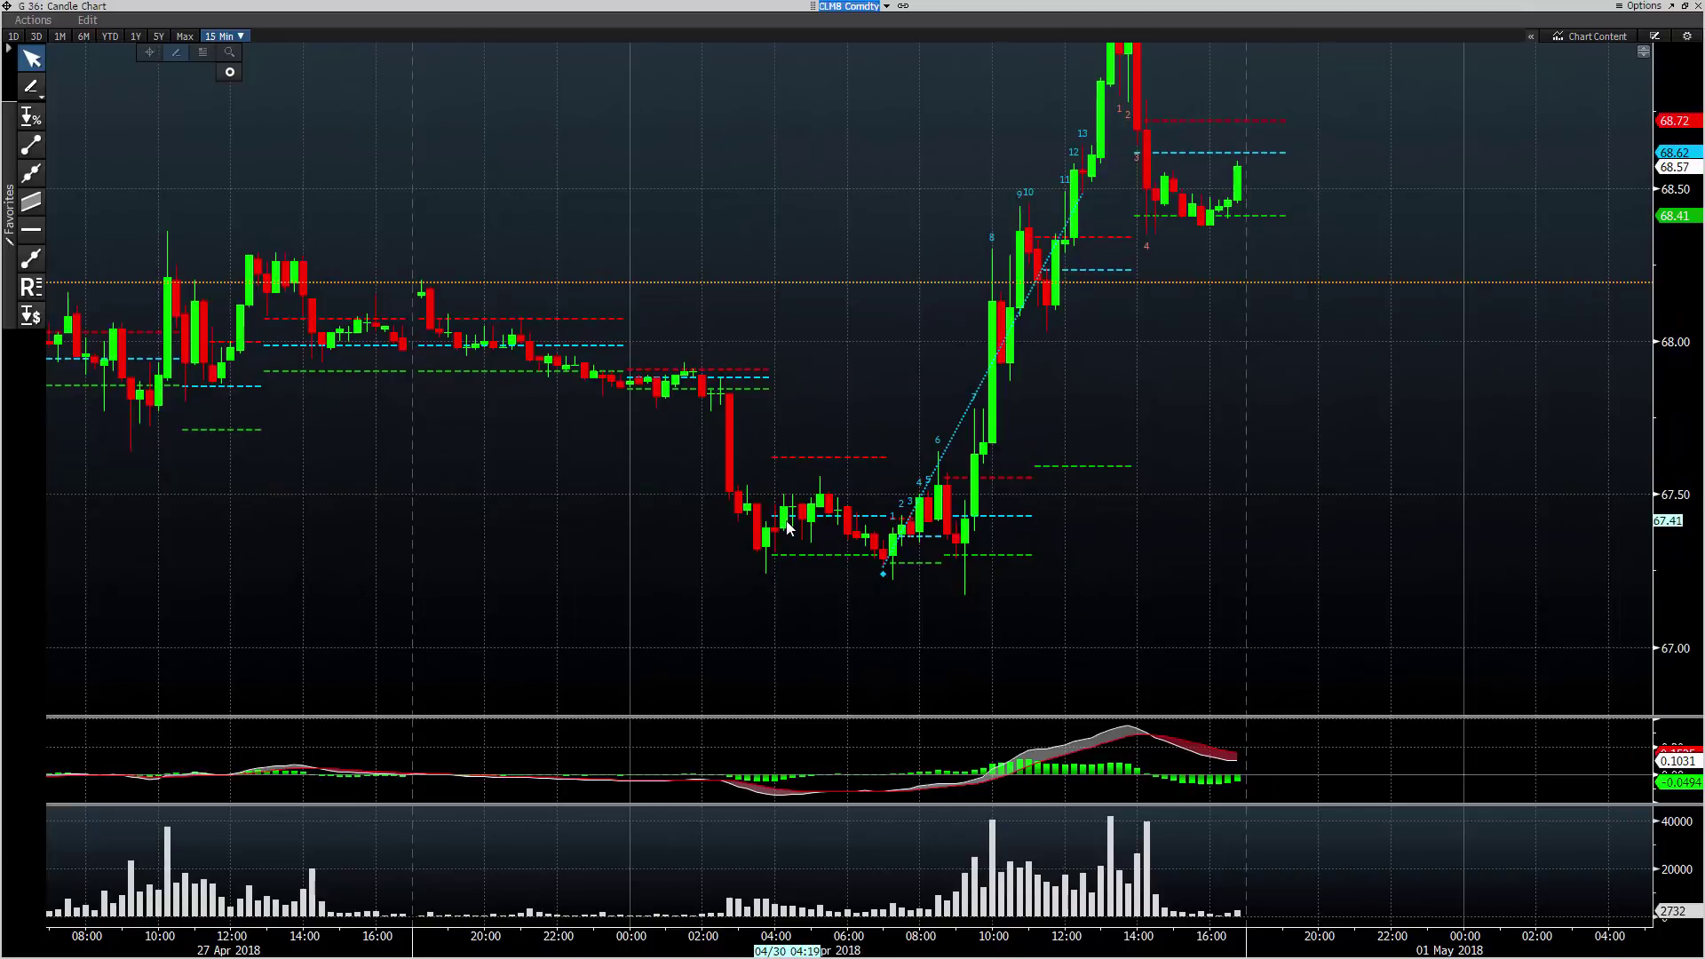
pyautogui.click(36, 86)
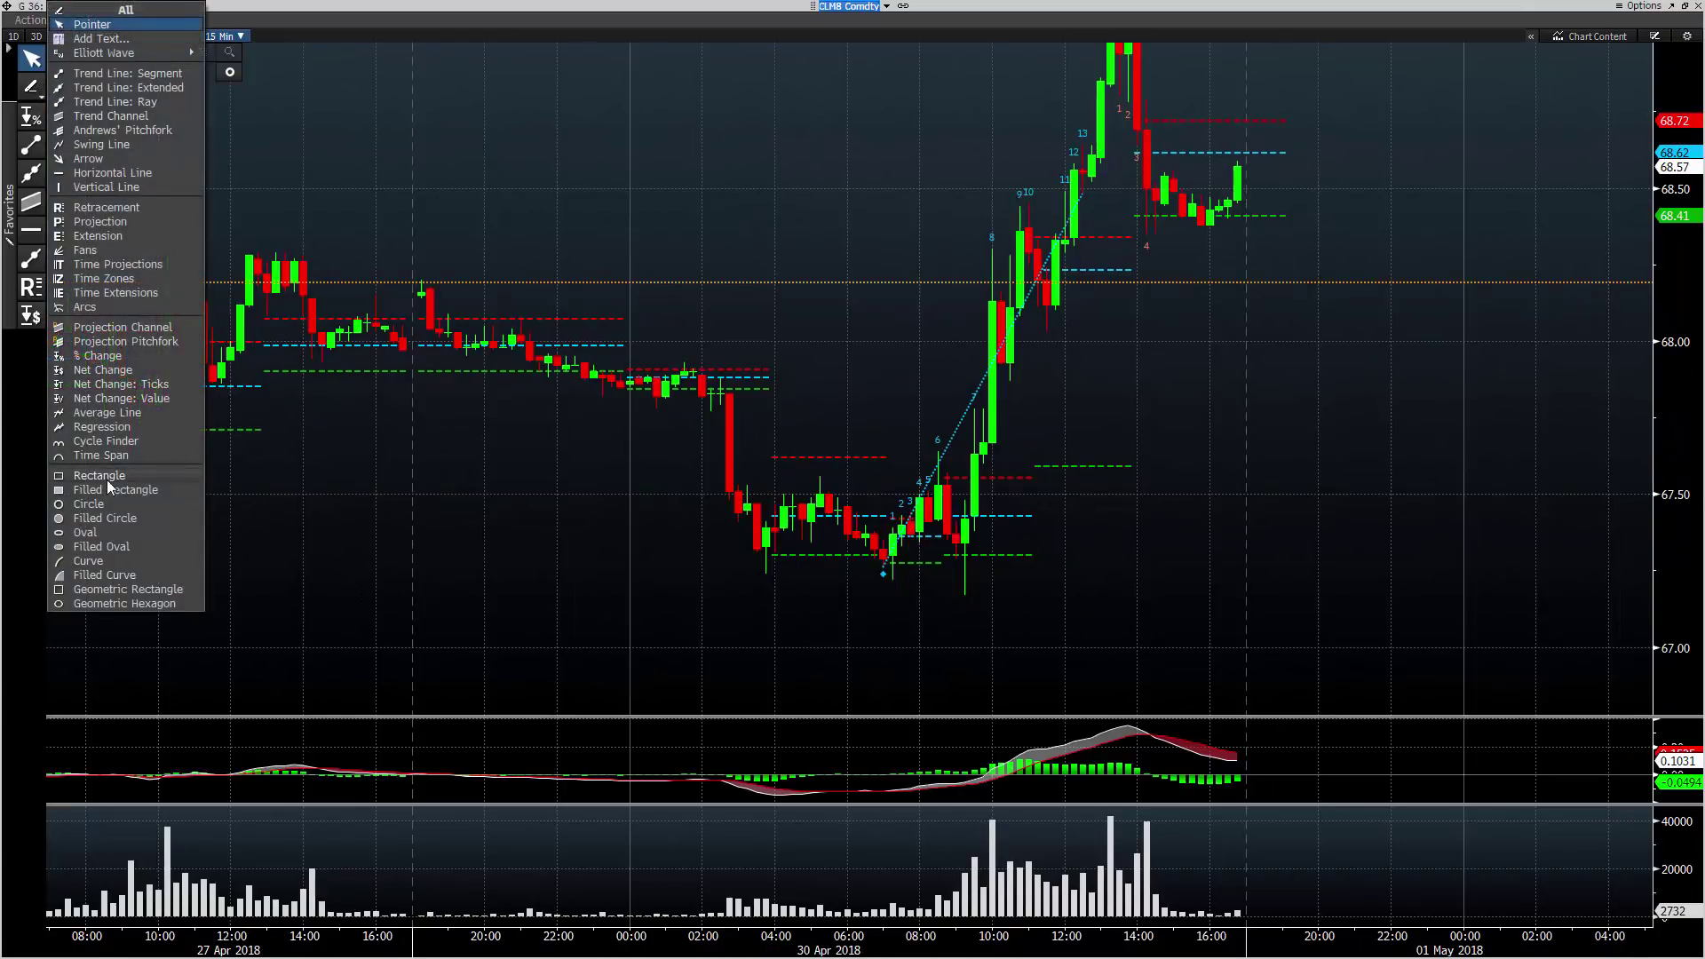
pyautogui.click(139, 488)
pyautogui.click(40, 81)
pyautogui.click(149, 491)
pyautogui.moveTo(766, 574); pyautogui.dragTo(1228, 546)
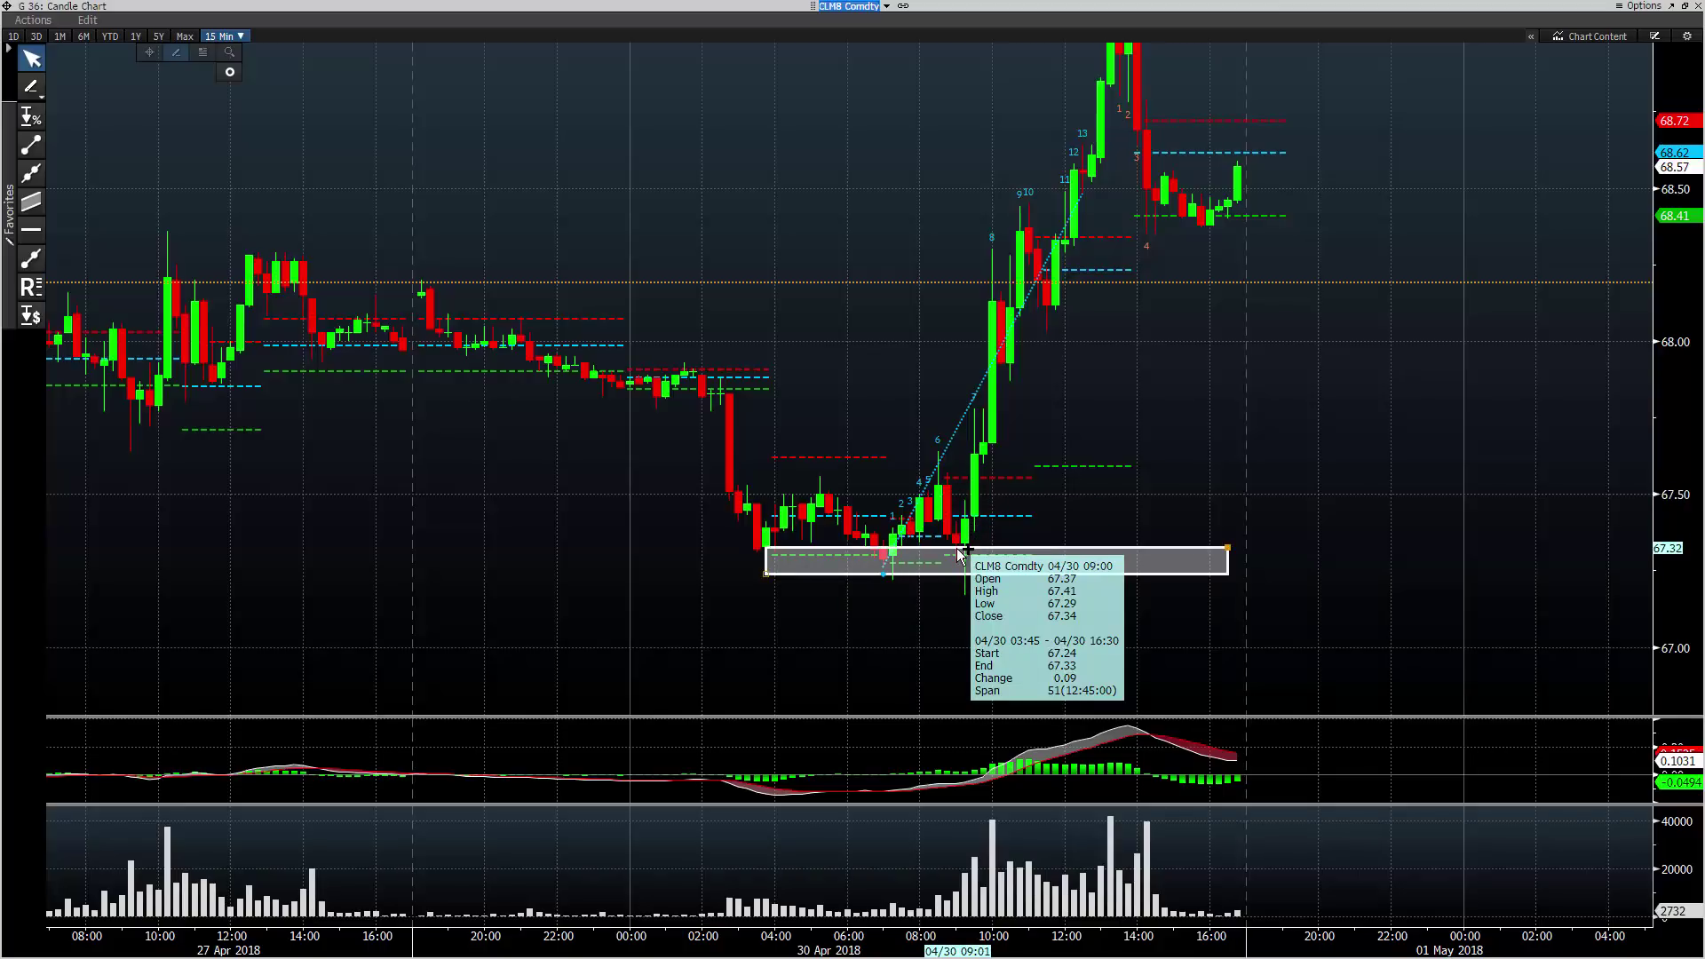
# Check the first crude oil support level in the 04-30-18 US Open Word document against the 30 April lows on the chart.
pyautogui.moveTo(1673, 502); pyautogui.dragTo(1670, 439)
pyautogui.moveTo(1529, 462); pyautogui.dragTo(1504, 557)
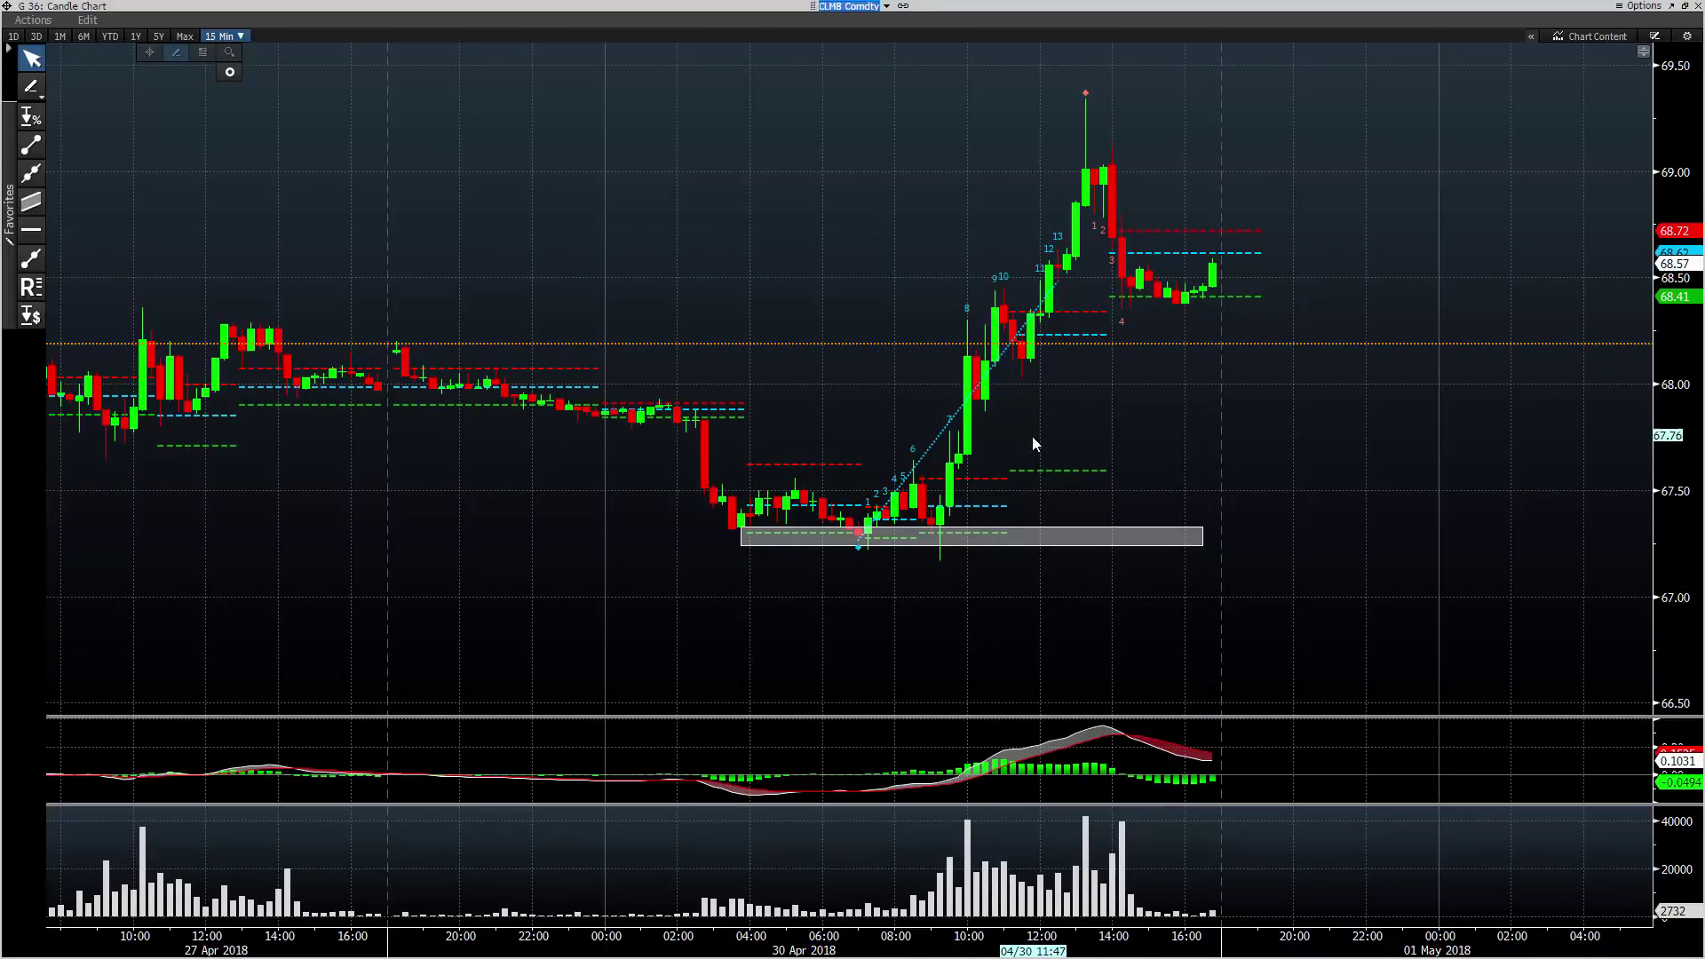
pyautogui.moveTo(942, 523)
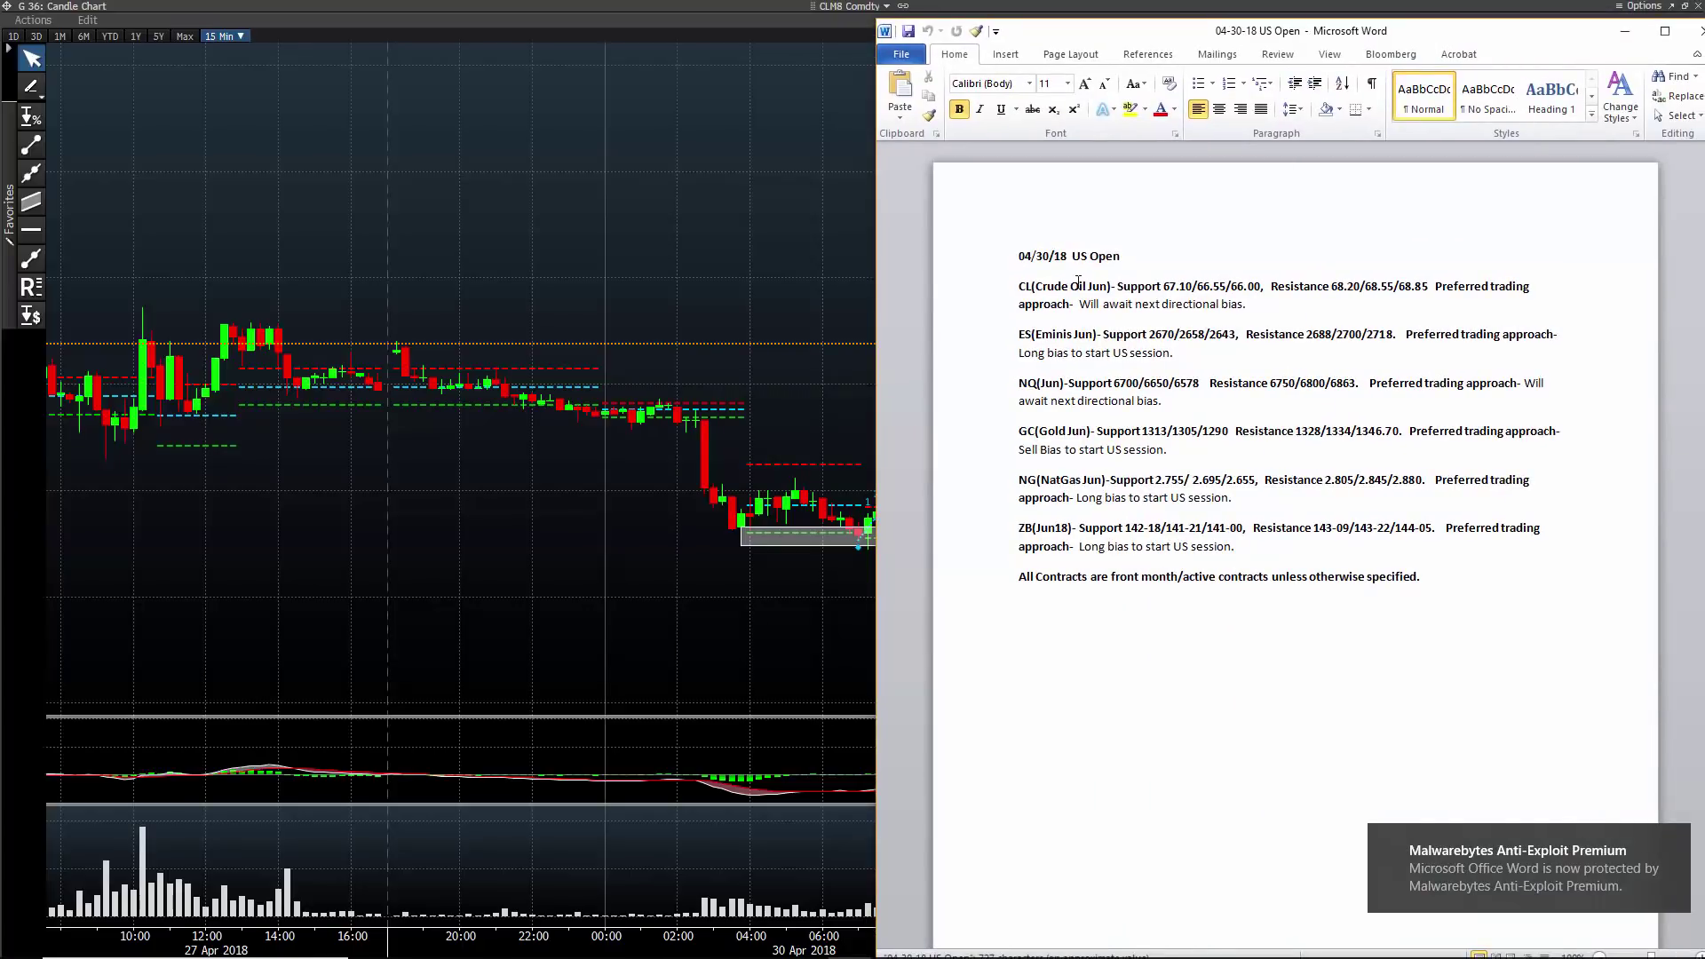
pyautogui.moveTo(1116, 286); pyautogui.dragTo(1188, 291)
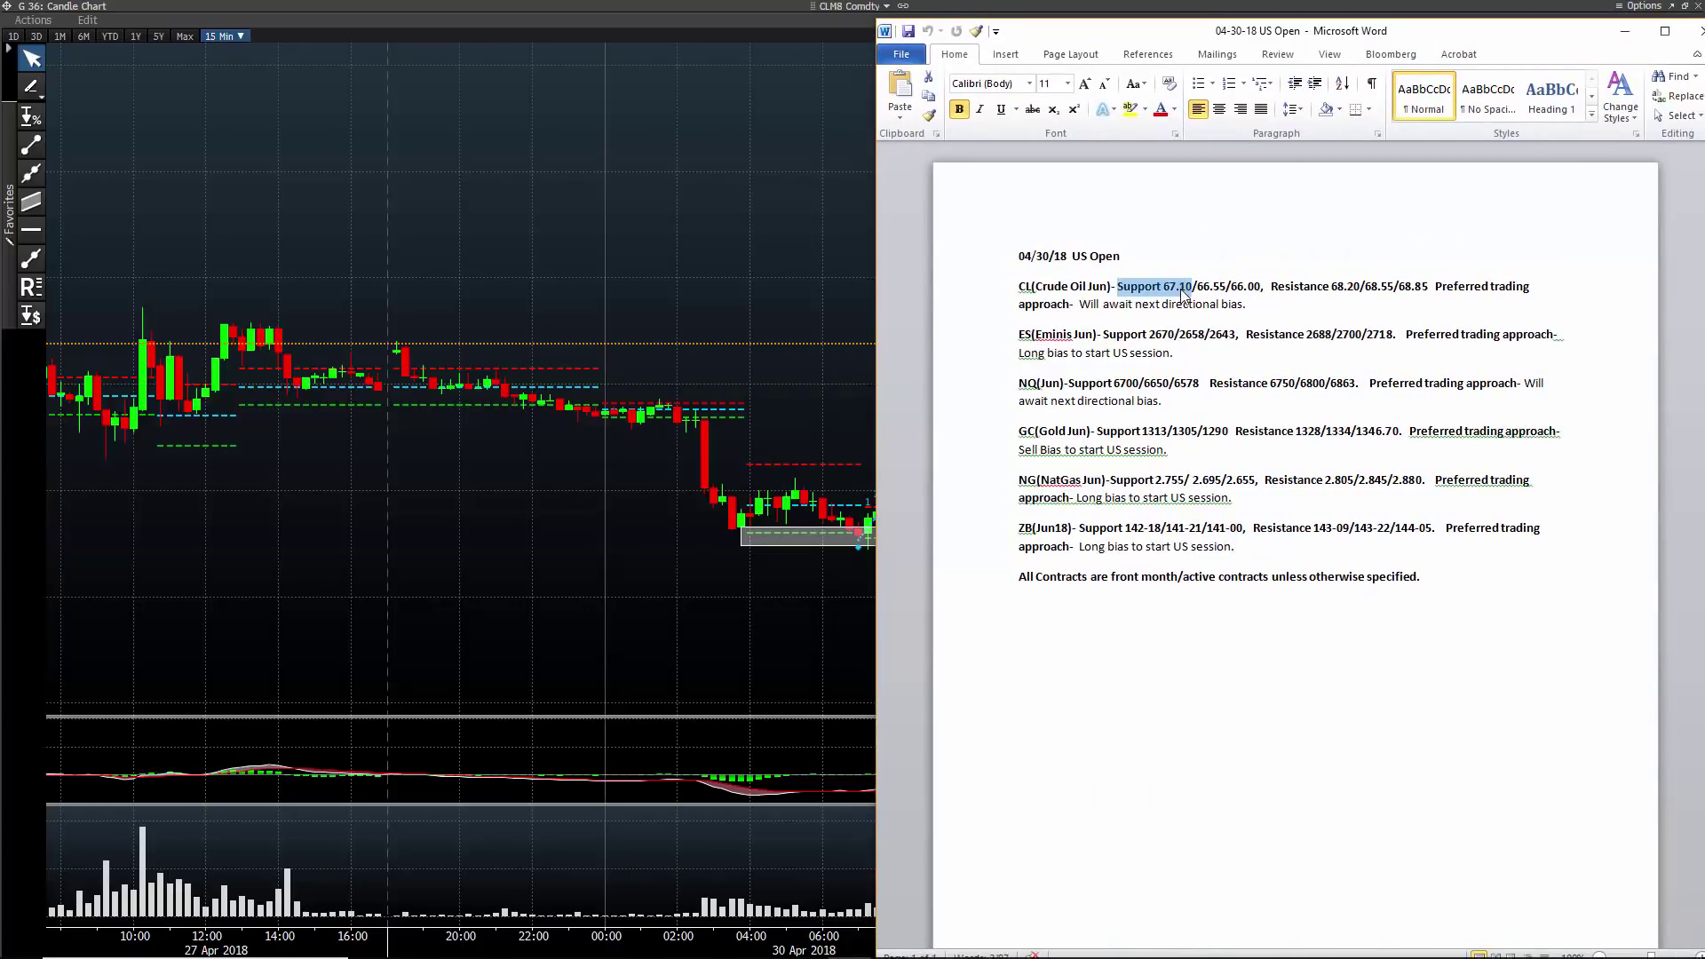
pyautogui.moveTo(1517, 39); pyautogui.dragTo(1704, 75)
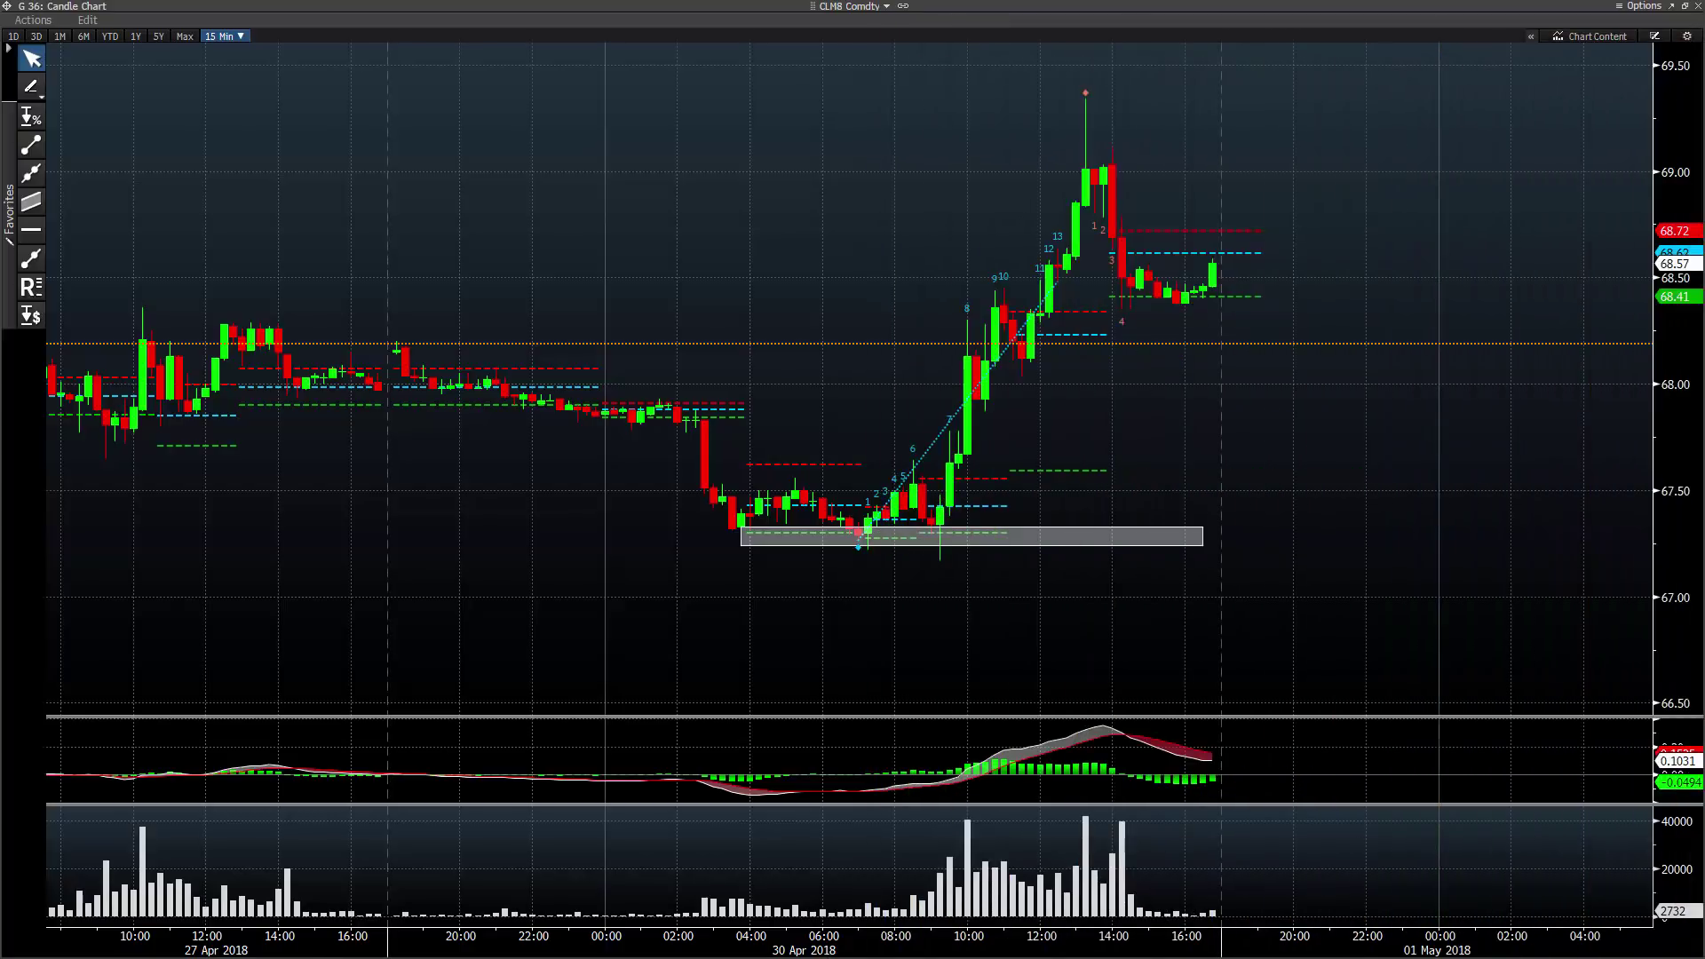
pyautogui.moveTo(940, 517)
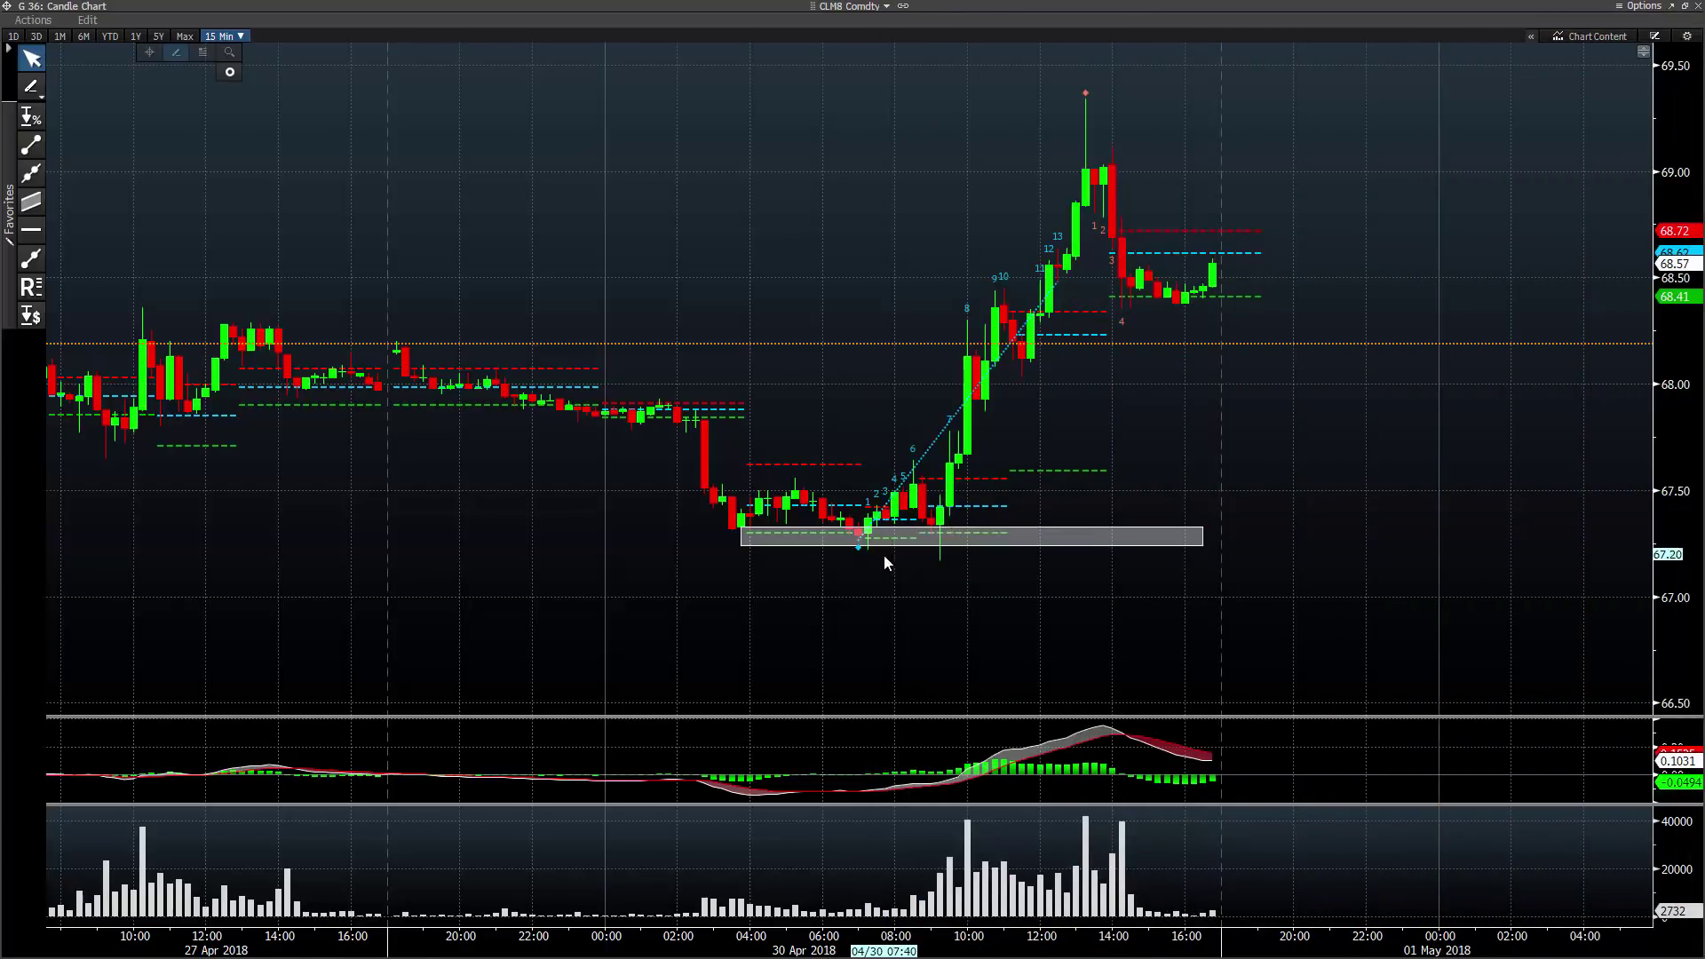
# Add a horizontal line at about 67.10 below the support rectangle and hide the drawing tools.
pyautogui.click(31, 230)
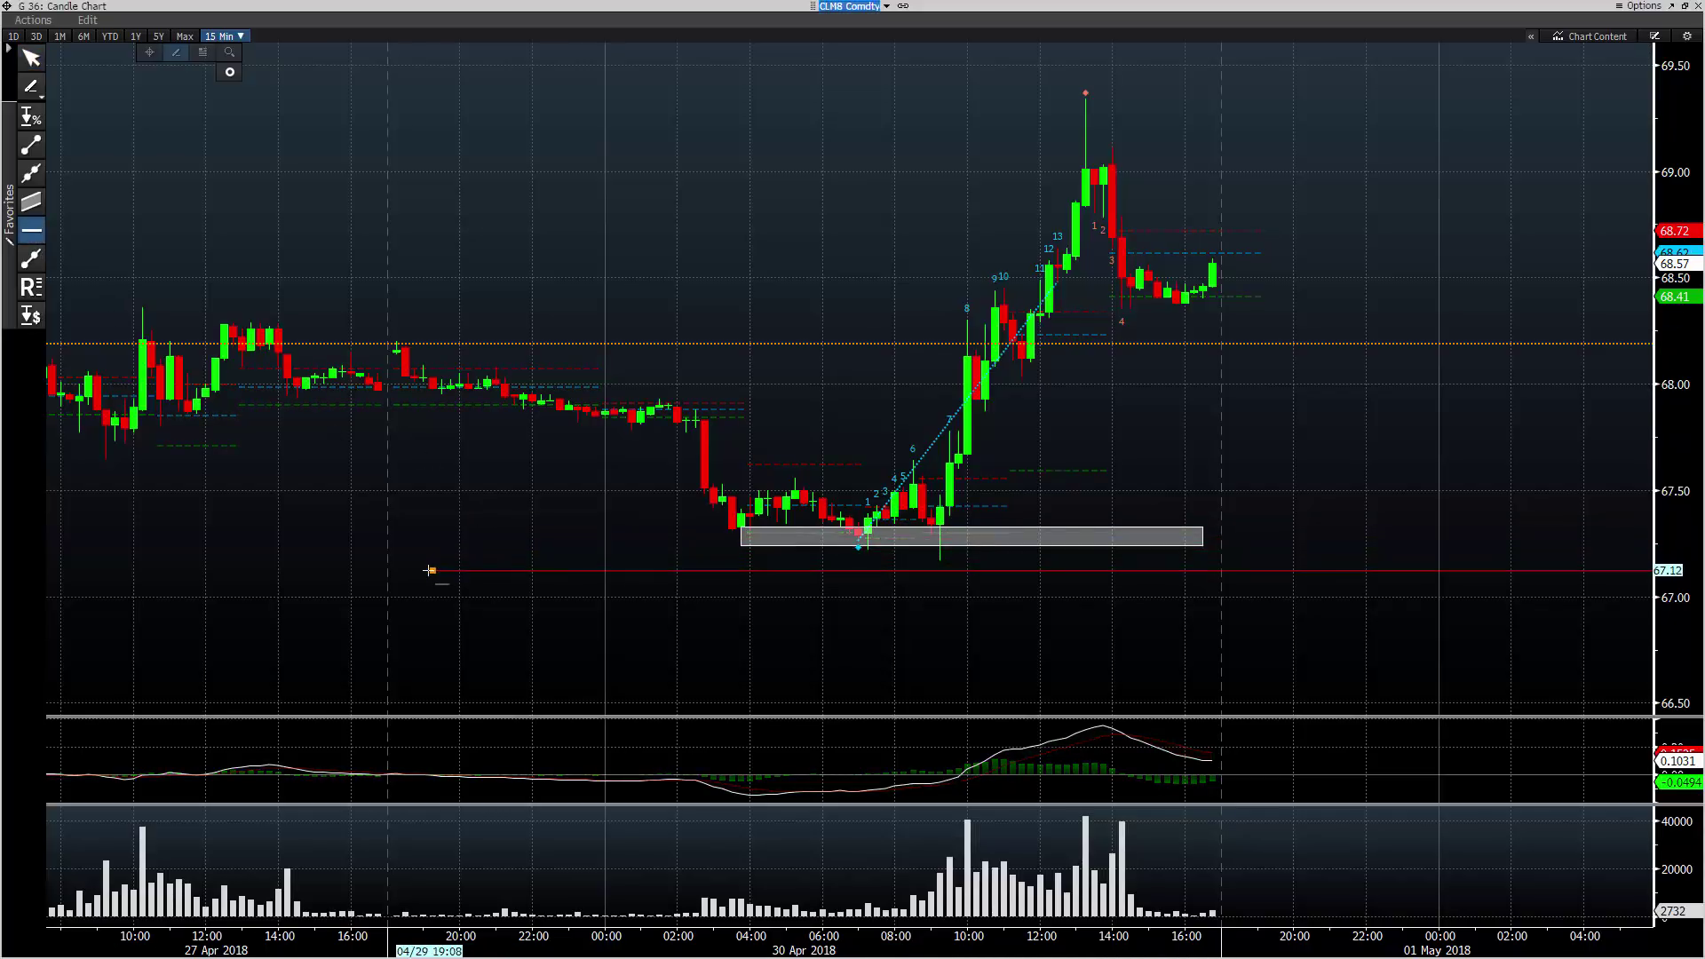
pyautogui.click(421, 573)
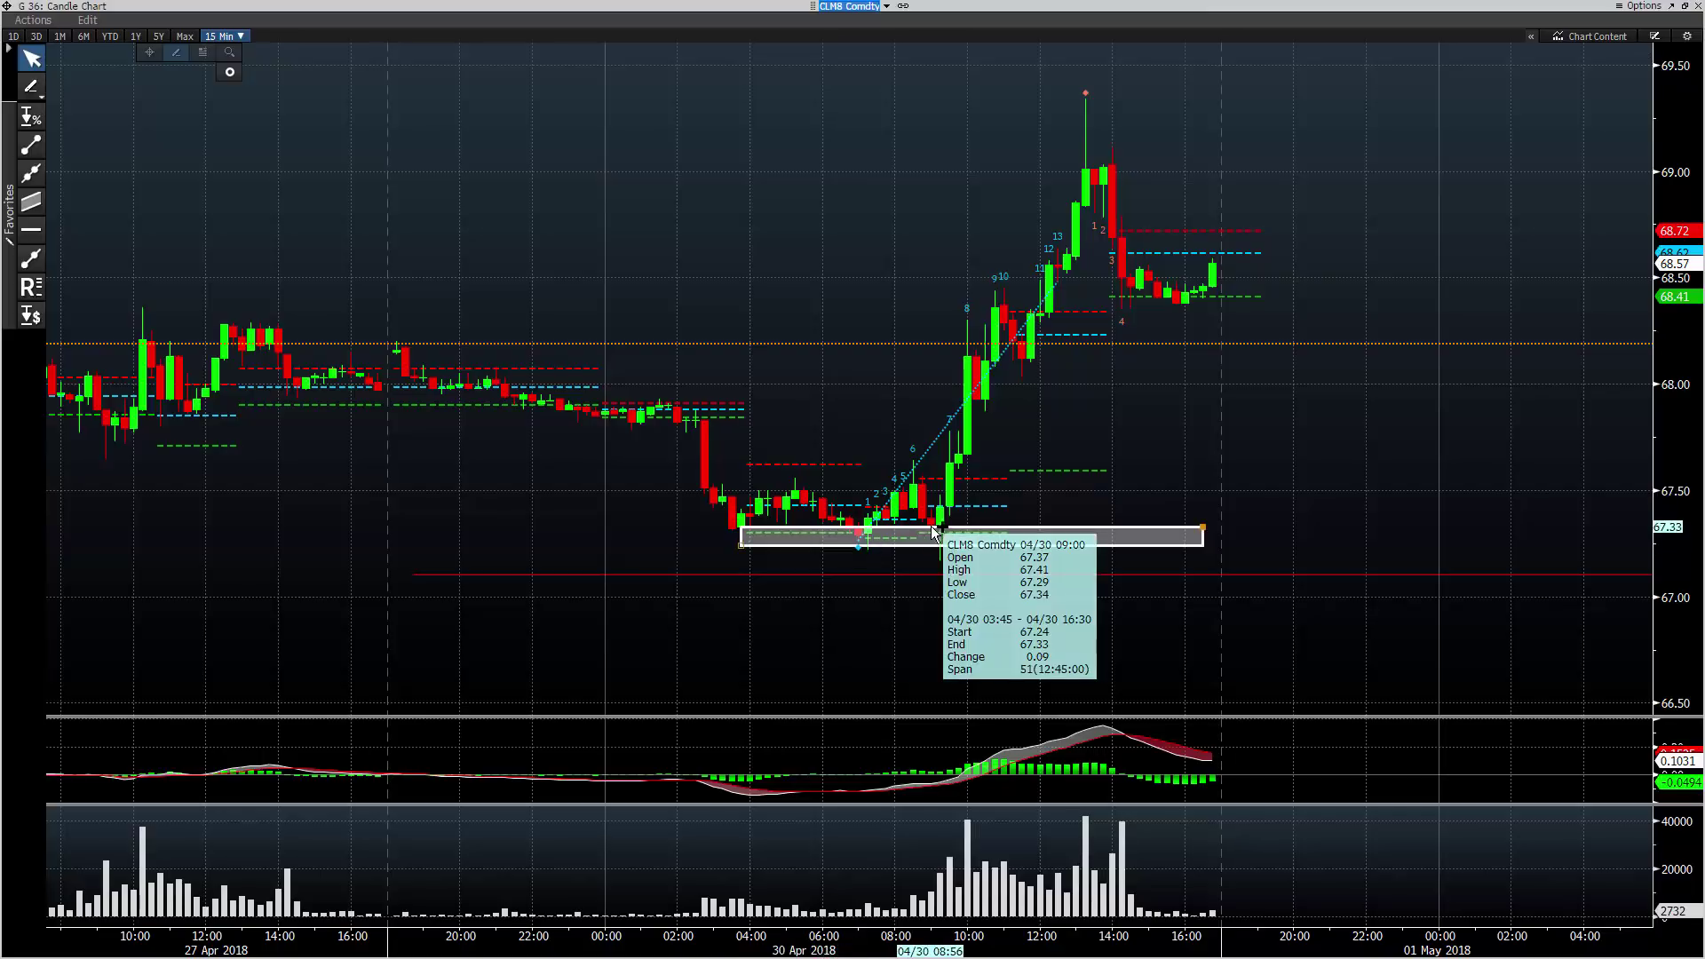
pyautogui.moveTo(1076, 206)
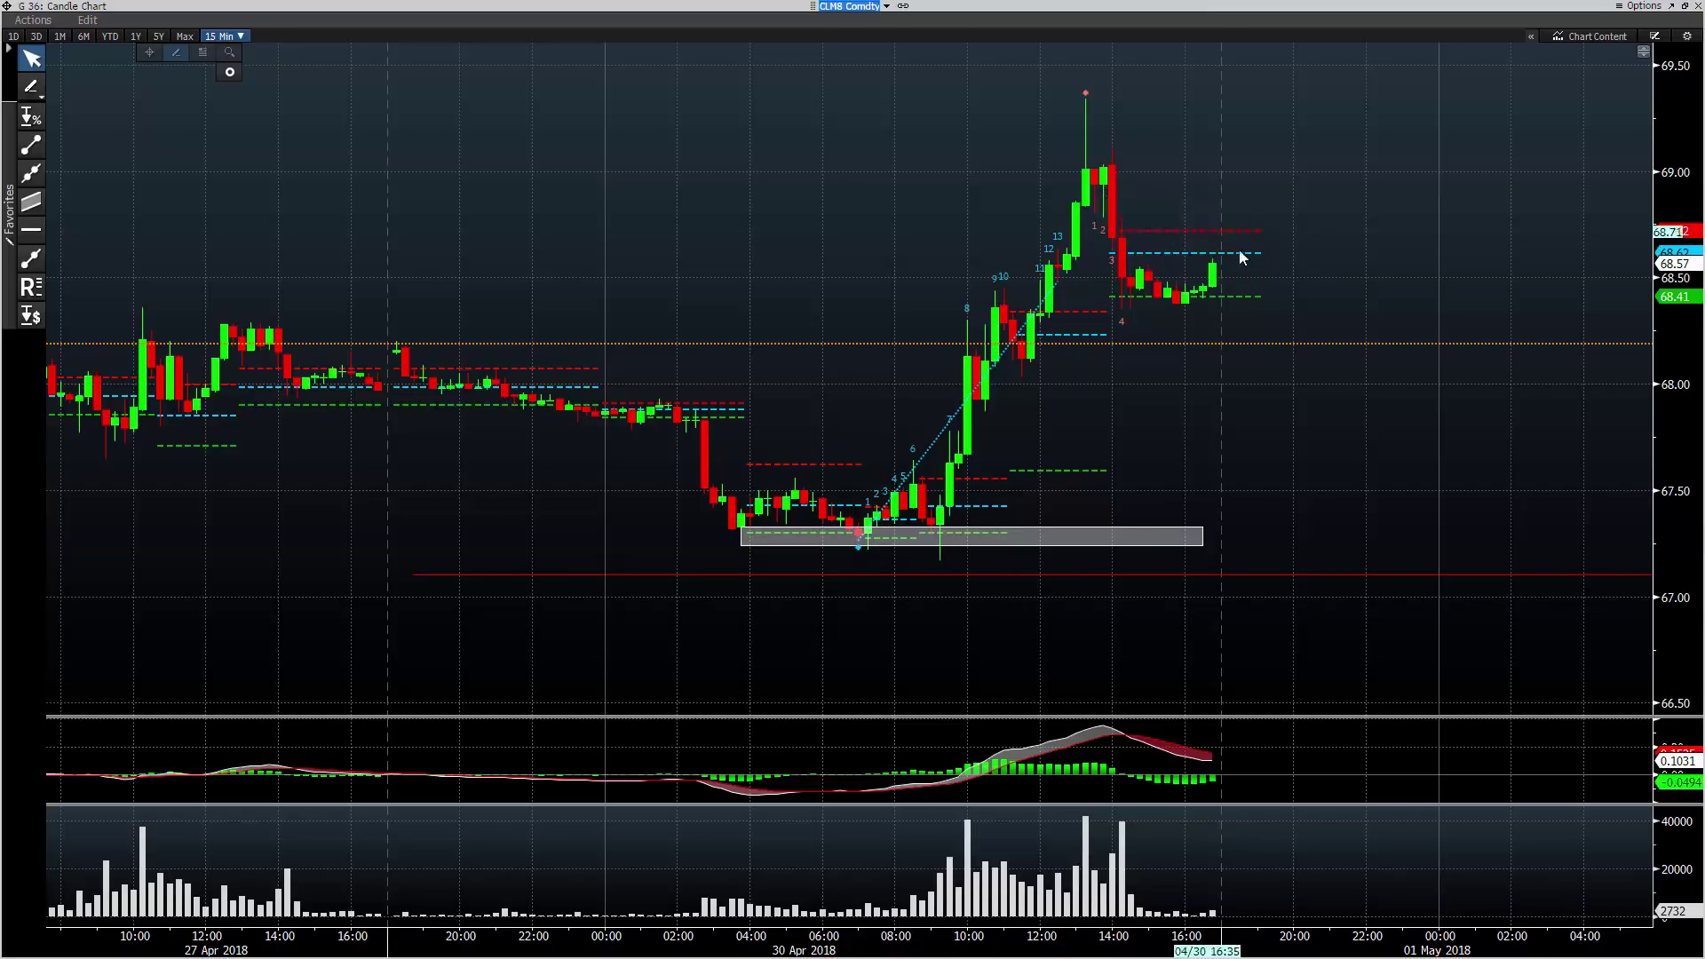
pyautogui.click(181, 53)
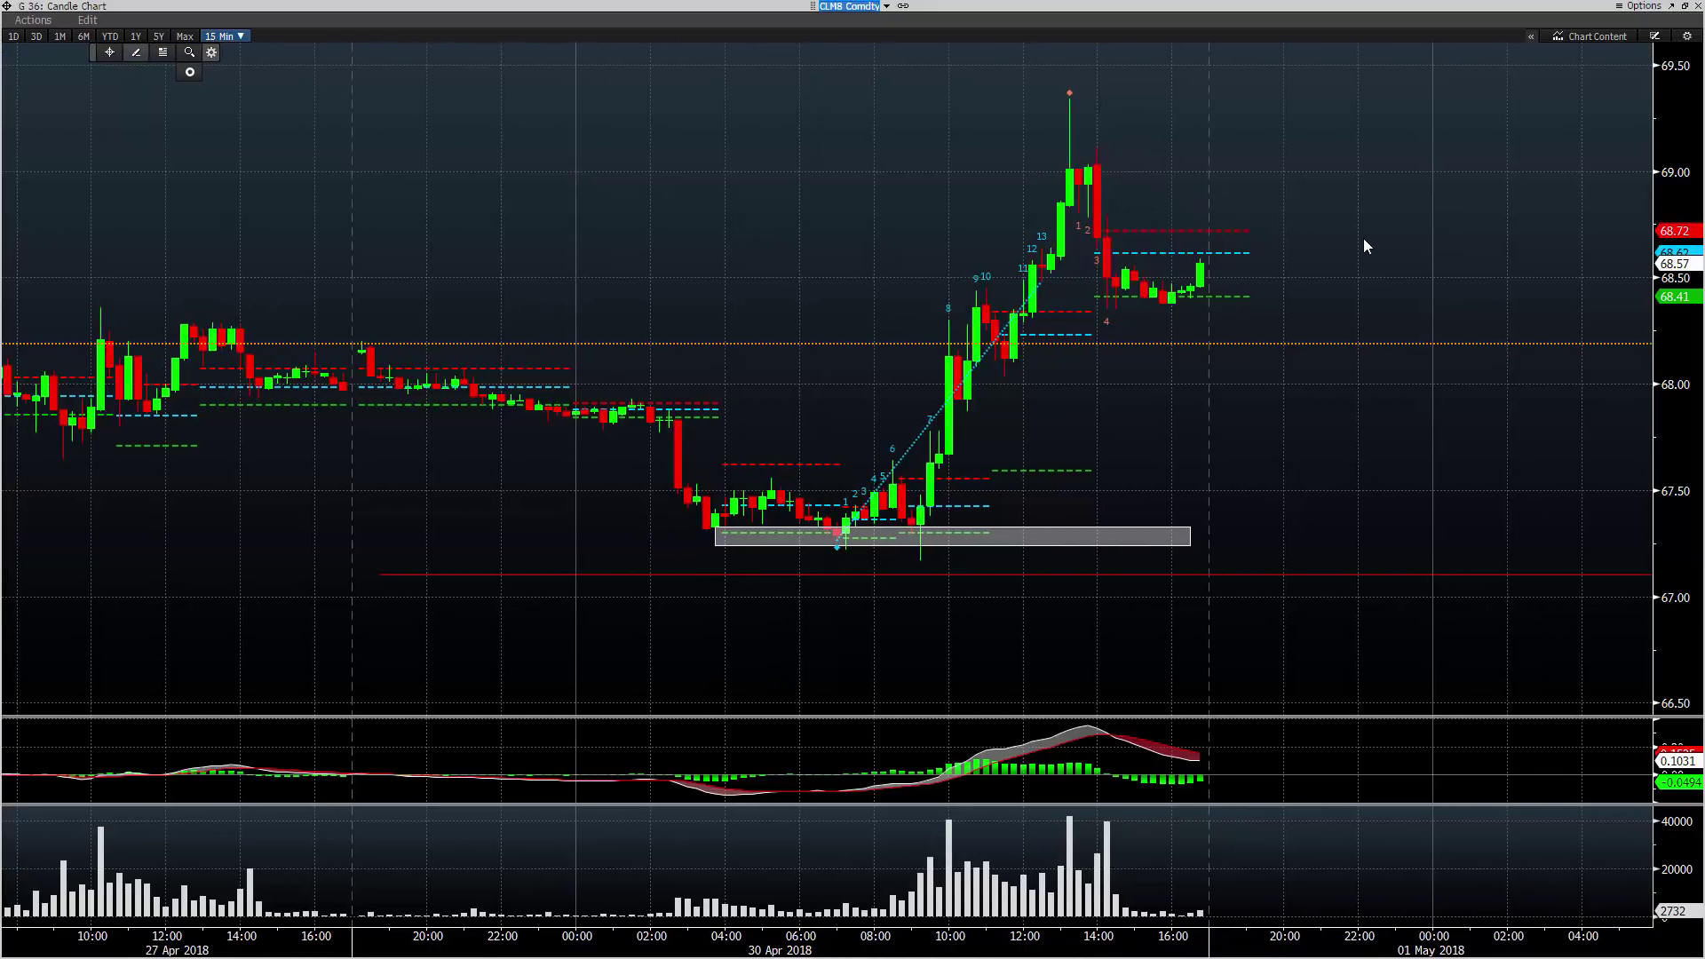